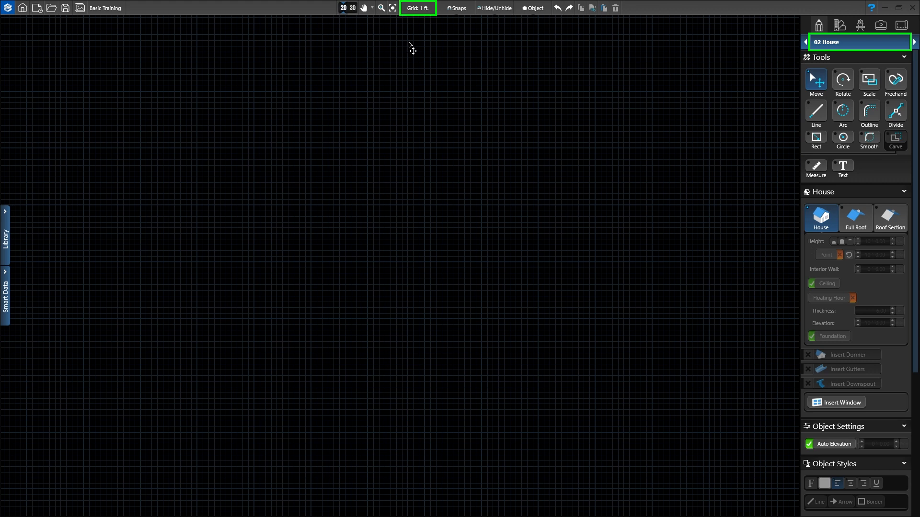
{"action": "left_click", "coordinate": [431, 14]}
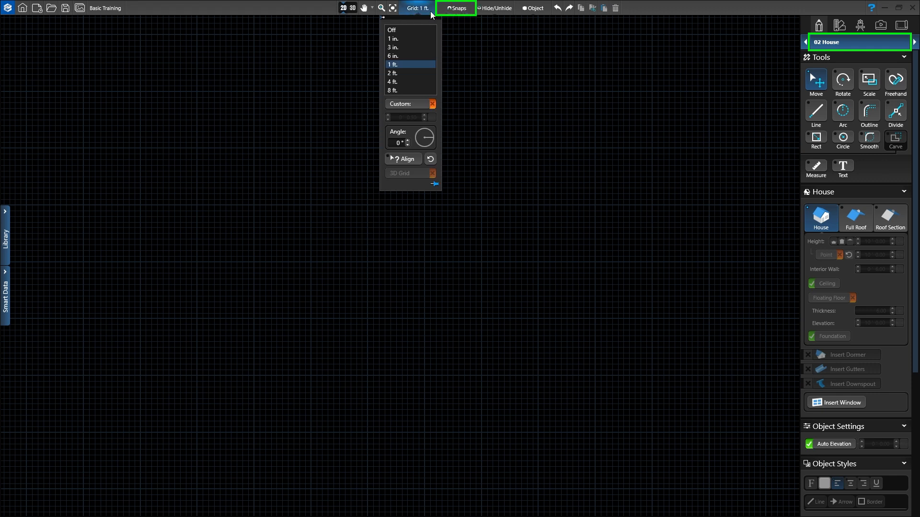
{"action": "left_click", "coordinate": [452, 9]}
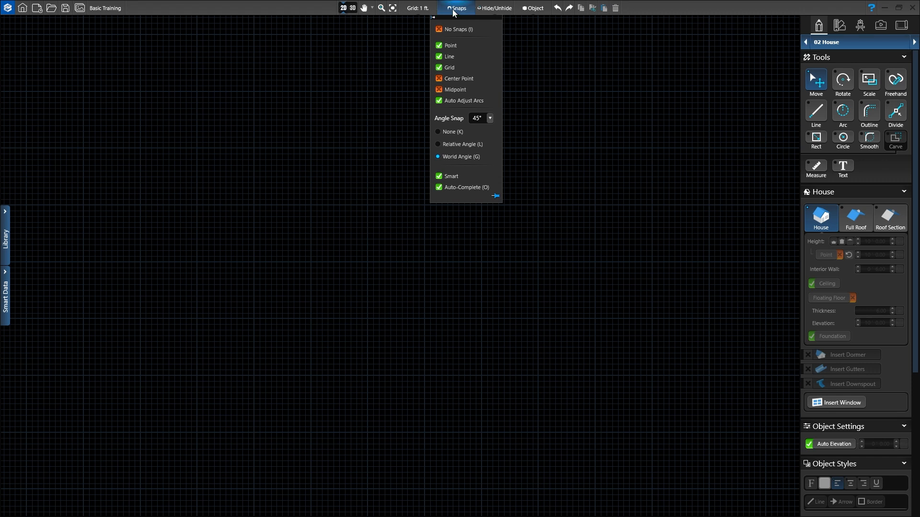
{"action": "left_click", "coordinate": [452, 10]}
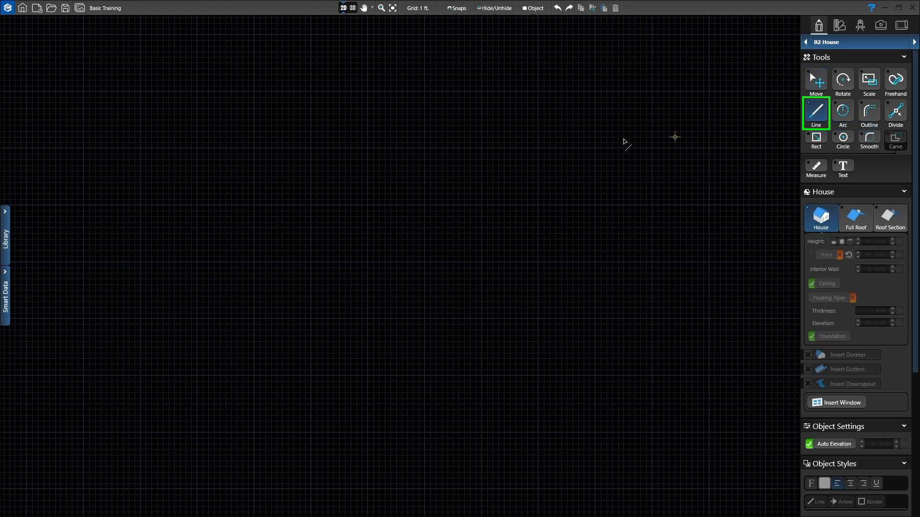
Step: Start the house outline with connected lines 15 ft right, 53 ft down, 14 ft left and 4 ft down
{"action": "left_click", "coordinate": [482, 150]}
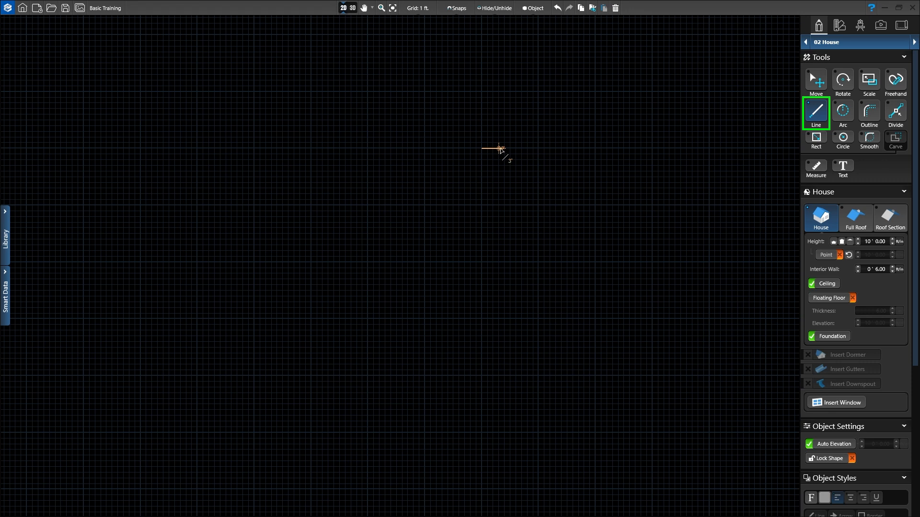
{"action": "left_click", "coordinate": [567, 149]}
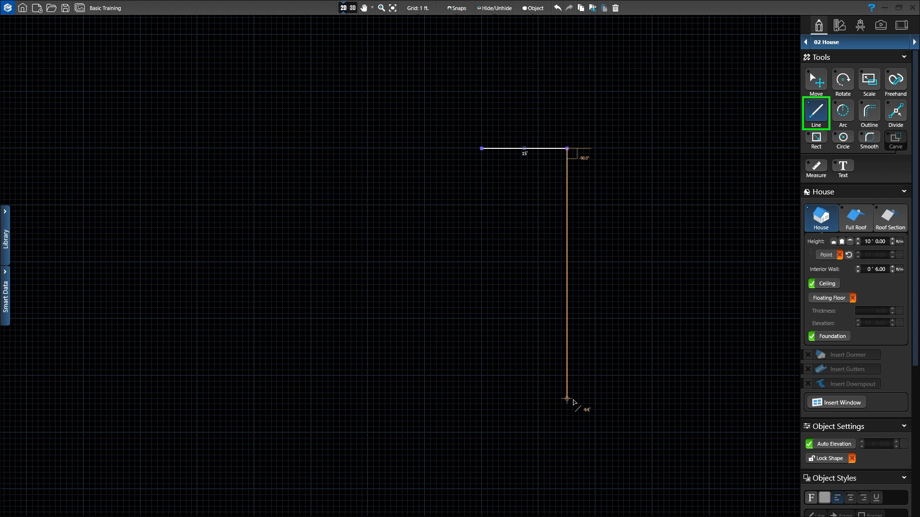
{"action": "left_click", "coordinate": [567, 450]}
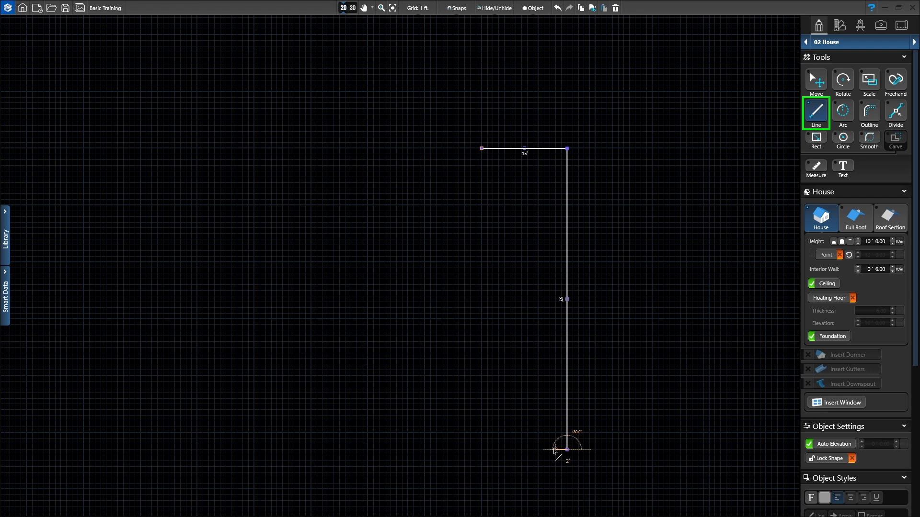
{"action": "left_click", "coordinate": [487, 450]}
{"action": "left_click", "coordinate": [488, 473]}
Step: Continue the house outline with lines 26 ft left, 4 ft up, 25 ft left, 43 ft up and 20 ft right
{"action": "left_click", "coordinate": [340, 473]}
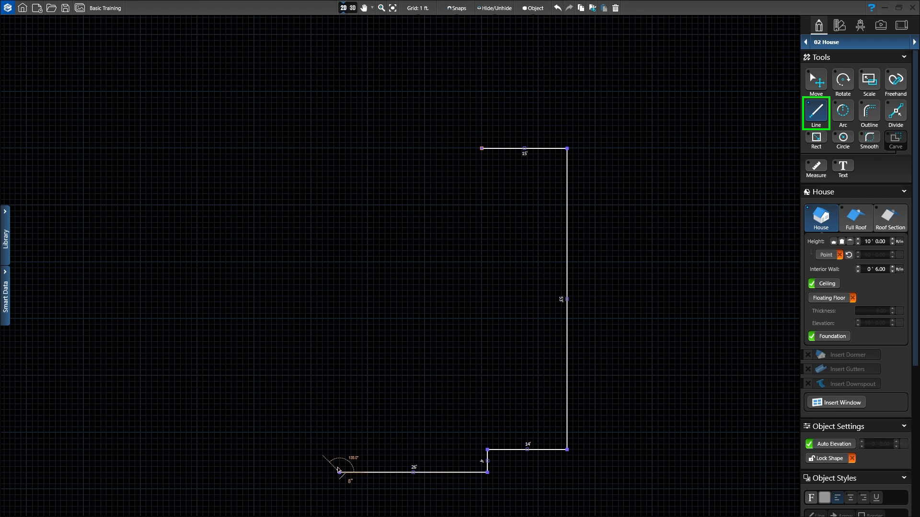
{"action": "left_click", "coordinate": [339, 450]}
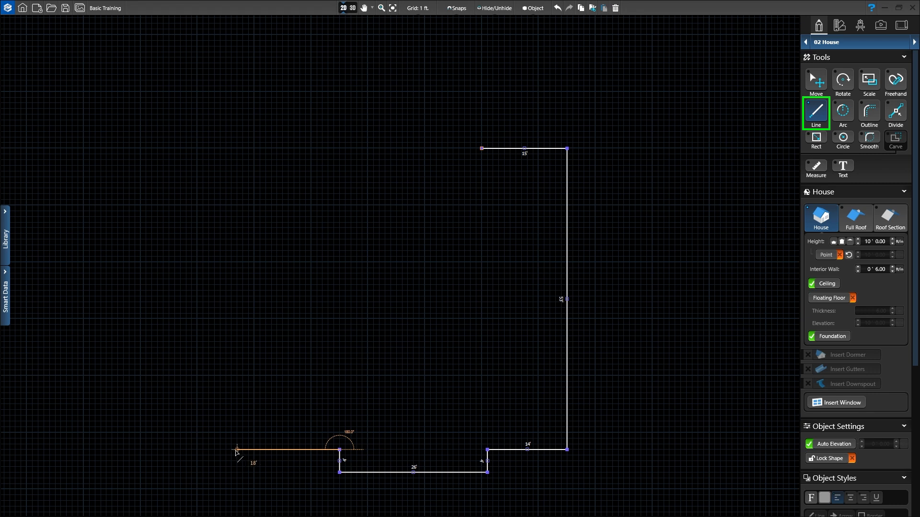
{"action": "left_click", "coordinate": [197, 450]}
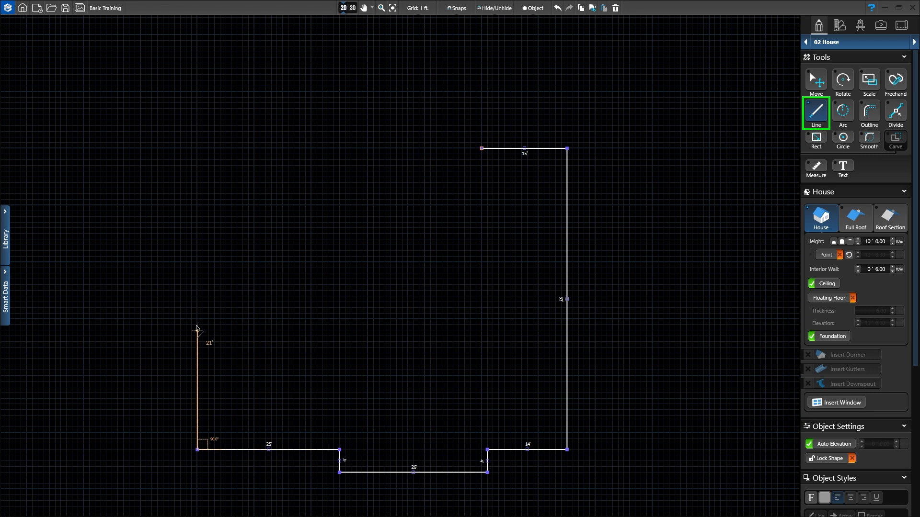
{"action": "left_click", "coordinate": [197, 205]}
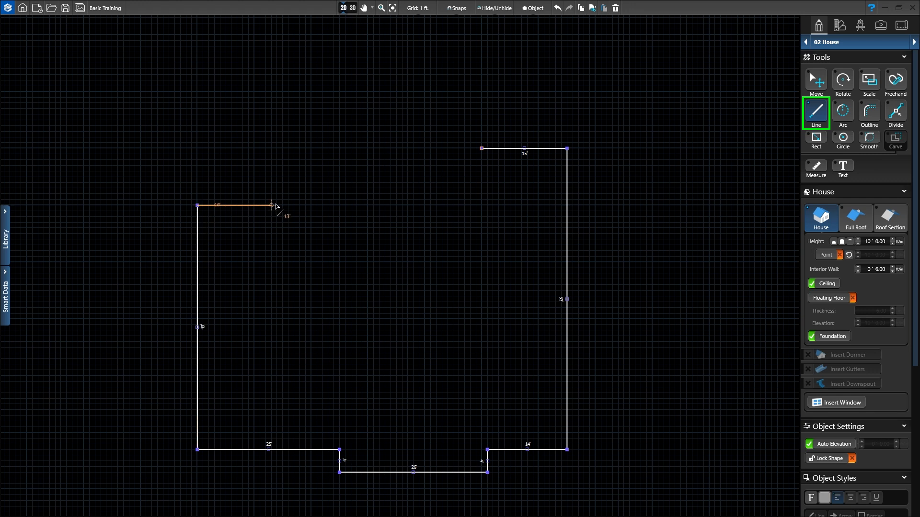
{"action": "left_click", "coordinate": [311, 205]}
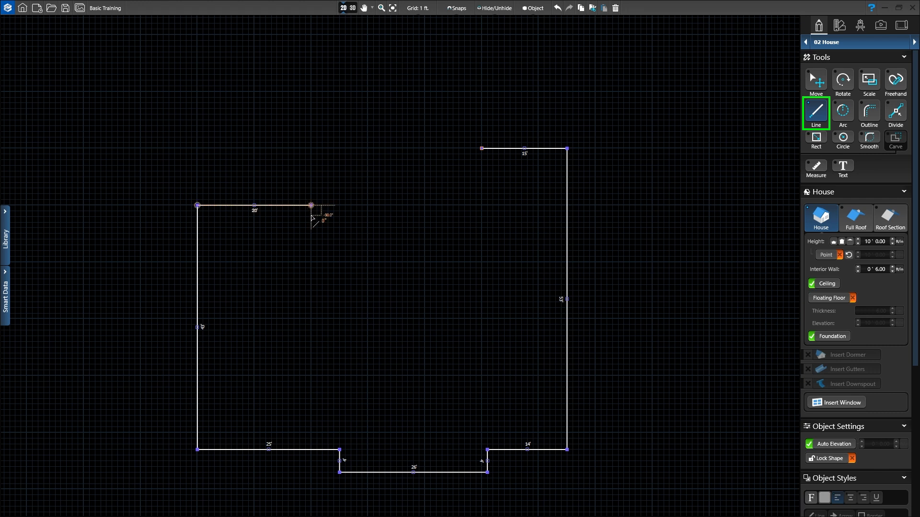
Step: Close the outline with lines 10 ft down, 30 ft right and 20 ft up to the starting point, and show the house in 3D
{"action": "left_click", "coordinate": [311, 262]}
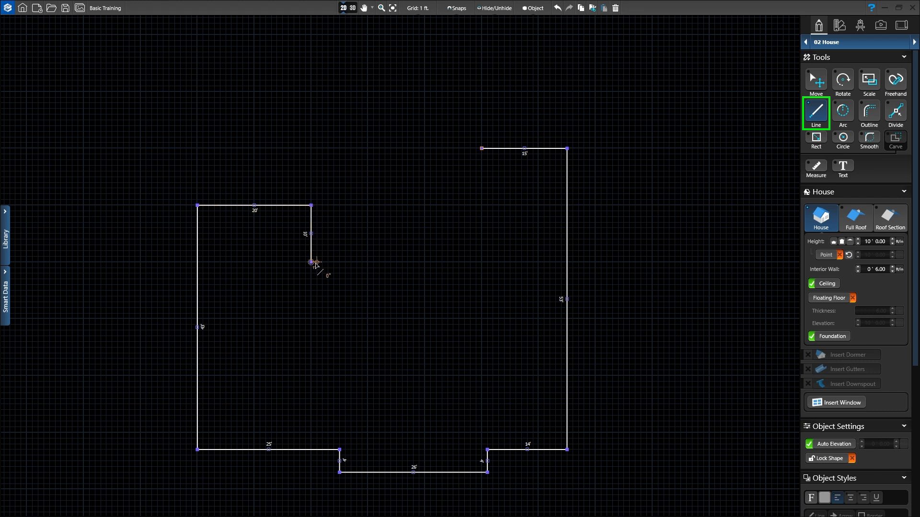
{"action": "left_click", "coordinate": [481, 262]}
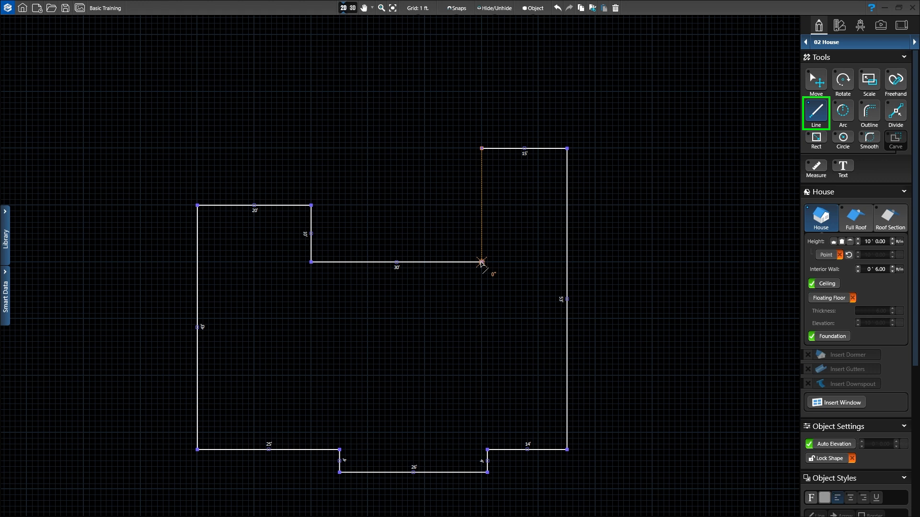
{"action": "left_click", "coordinate": [481, 261]}
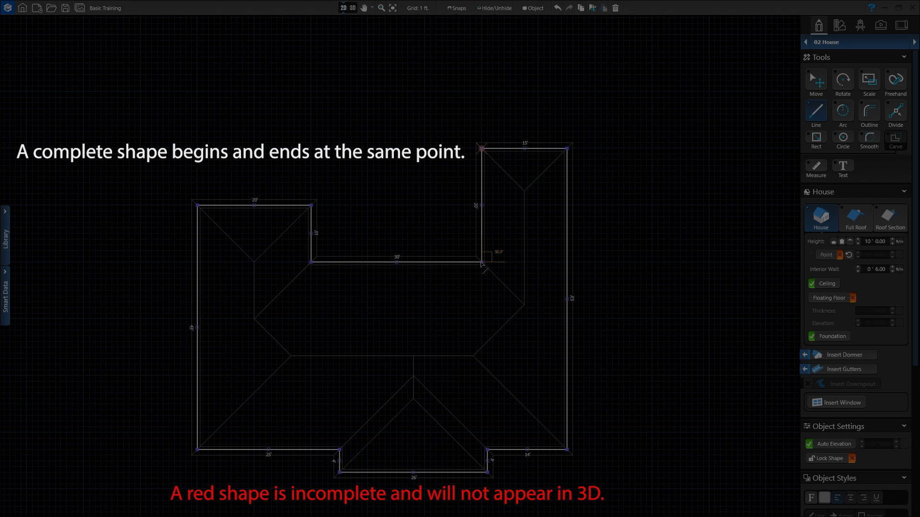
{"action": "left_click", "coordinate": [482, 263]}
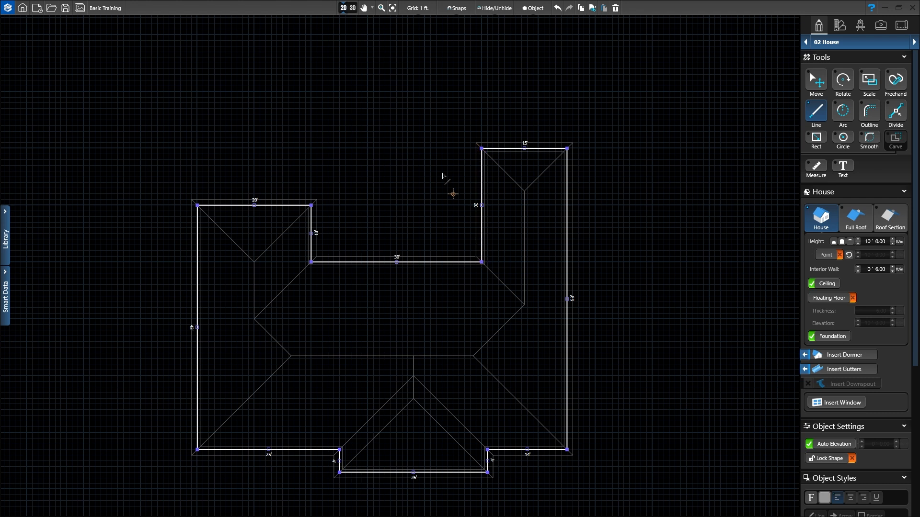
{"action": "left_click", "coordinate": [350, 8]}
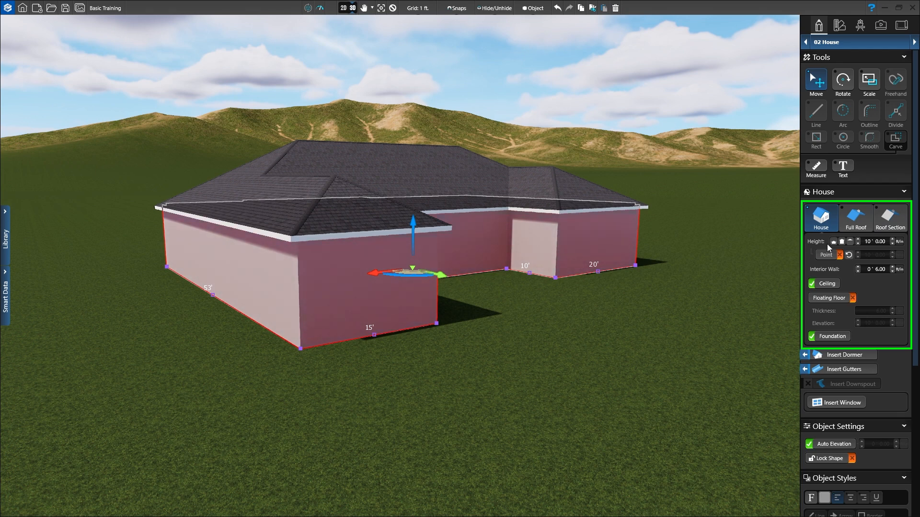
Step: Raise the house to two-story height and reduce its wall height to 15 ft
{"action": "left_click", "coordinate": [842, 243]}
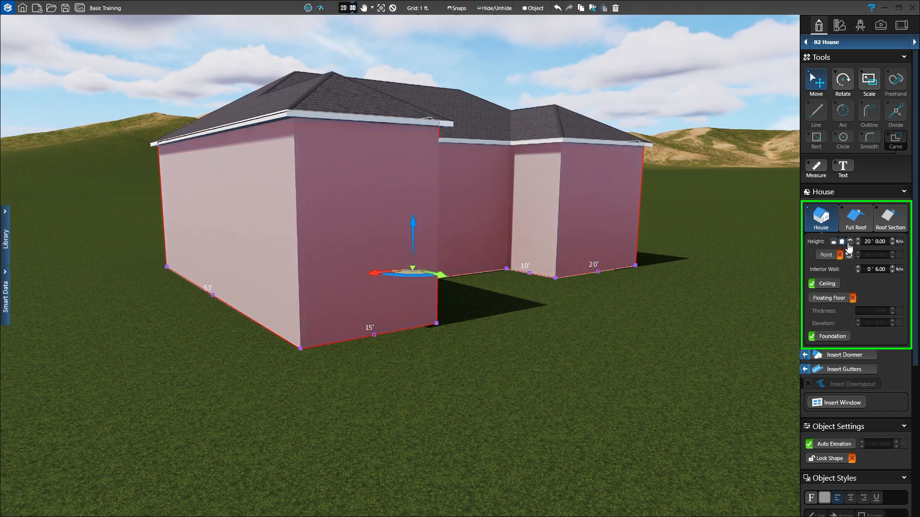
{"action": "left_click", "coordinate": [858, 244]}
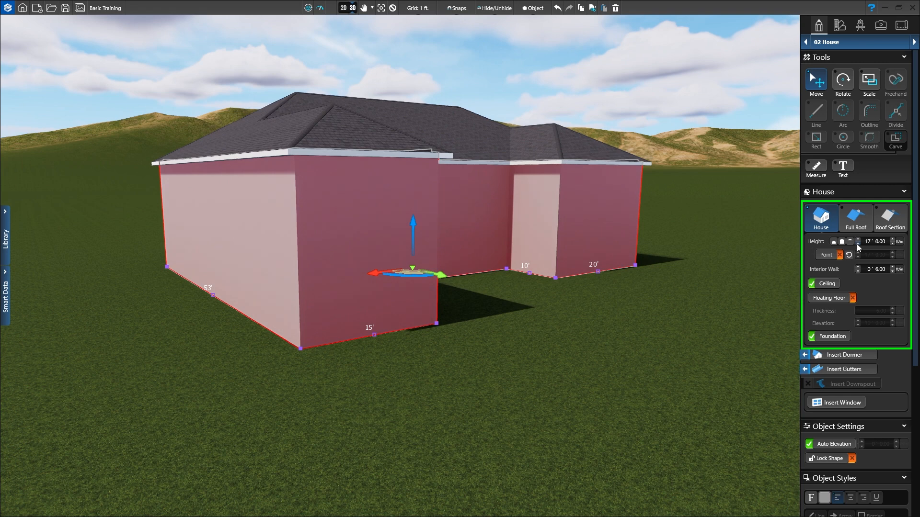
{"action": "left_click", "coordinate": [857, 244]}
{"action": "left_click", "coordinate": [855, 243]}
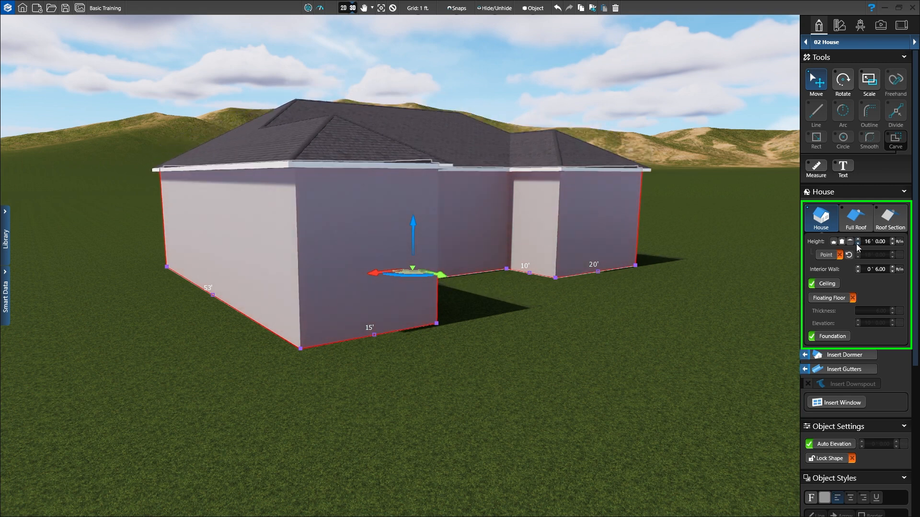
{"action": "left_click", "coordinate": [855, 243]}
{"action": "left_click", "coordinate": [856, 244]}
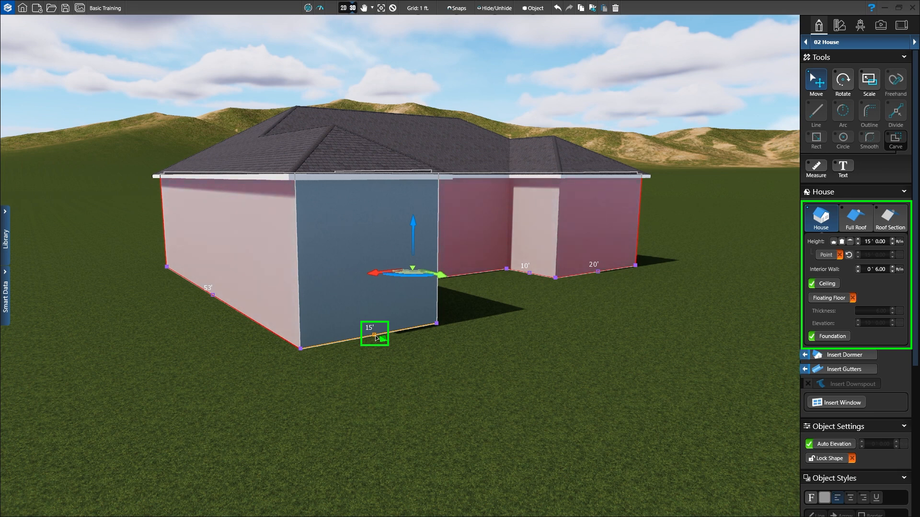
Step: Enable point height editing and lower the top edge of the 15 ft end wall to 14' 6.75"
{"action": "mouse_move", "coordinate": [377, 335]}
{"action": "left_mouse_down"}
{"action": "mouse_move", "coordinate": [394, 341]}
{"action": "mouse_move", "coordinate": [378, 335]}
{"action": "left_mouse_up"}
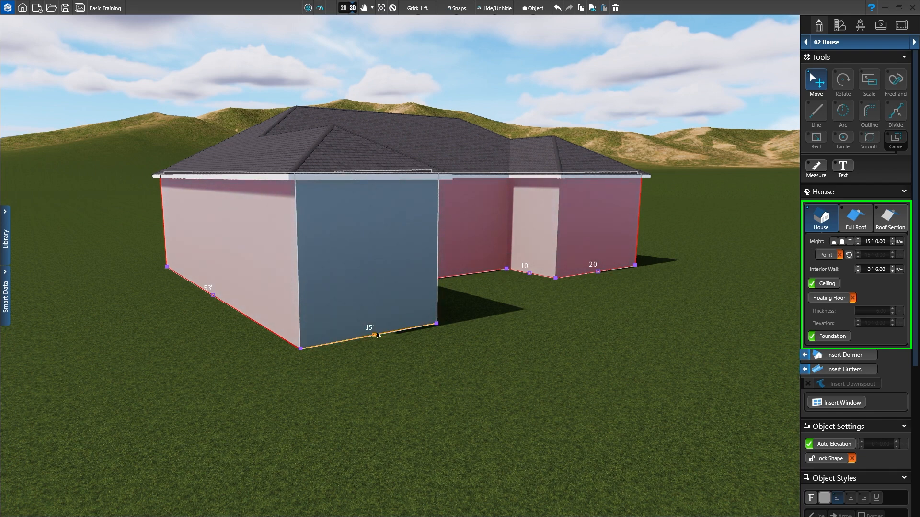
{"action": "left_click", "coordinate": [824, 255]}
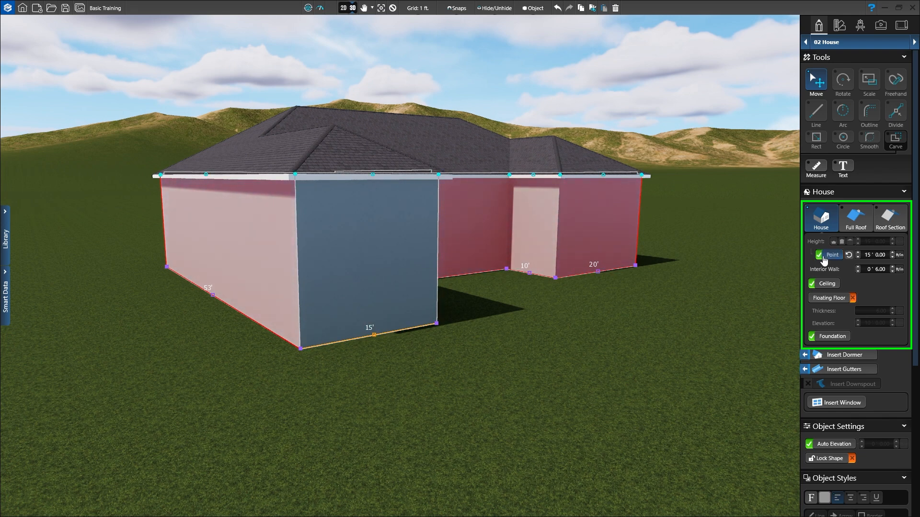
{"action": "left_click", "coordinate": [373, 176]}
{"action": "mouse_move", "coordinate": [373, 175]}
{"action": "left_mouse_down"}
{"action": "mouse_move", "coordinate": [375, 196]}
{"action": "mouse_move", "coordinate": [375, 179]}
{"action": "left_mouse_up"}
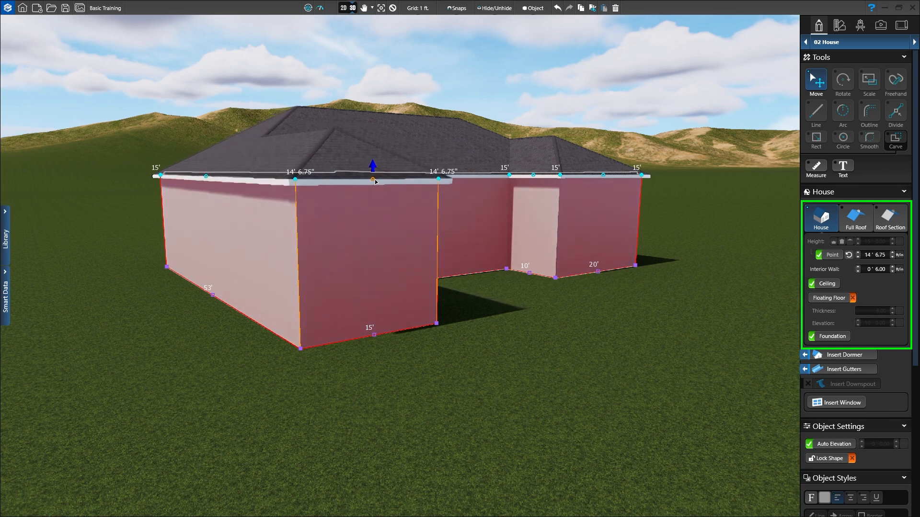
Step: Reset the edited point heights and set the house to the one-story height of 10 ft
{"action": "left_click", "coordinate": [849, 257]}
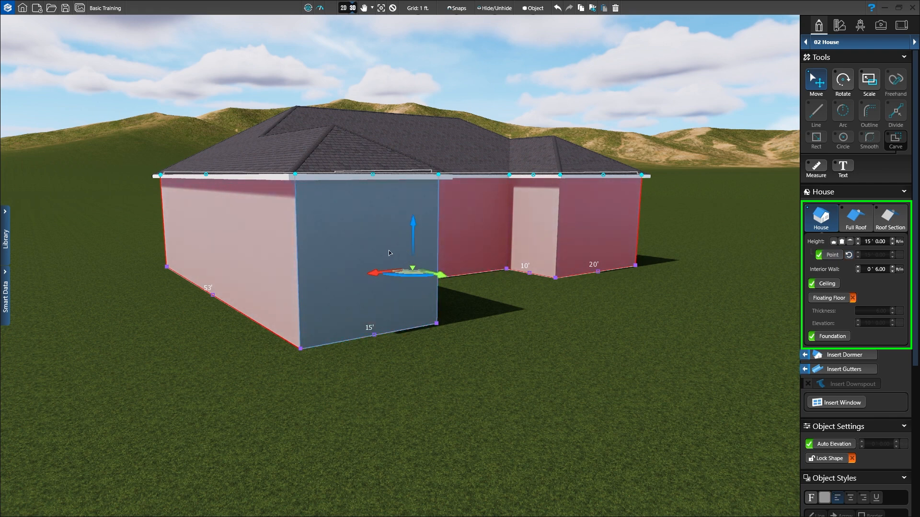
{"action": "left_click", "coordinate": [836, 243]}
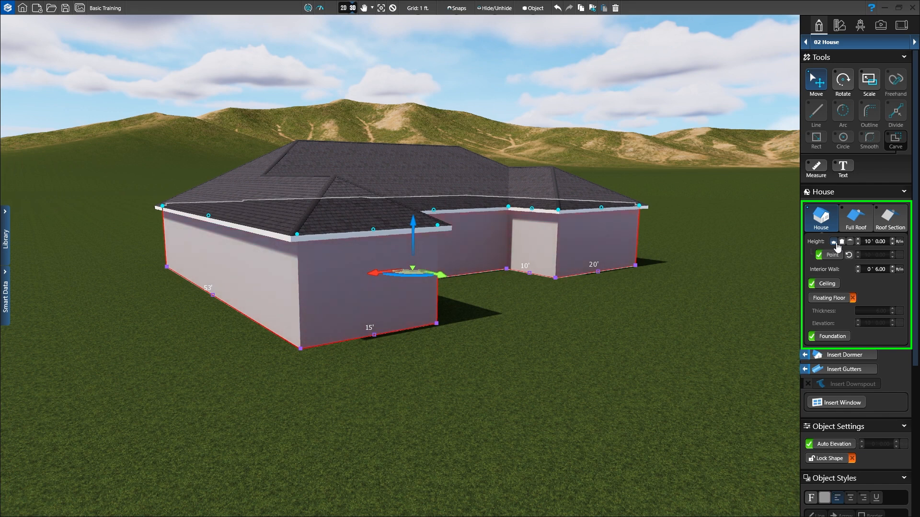
Step: Turn the full roof's roofline off and back on
{"action": "left_click", "coordinate": [850, 230]}
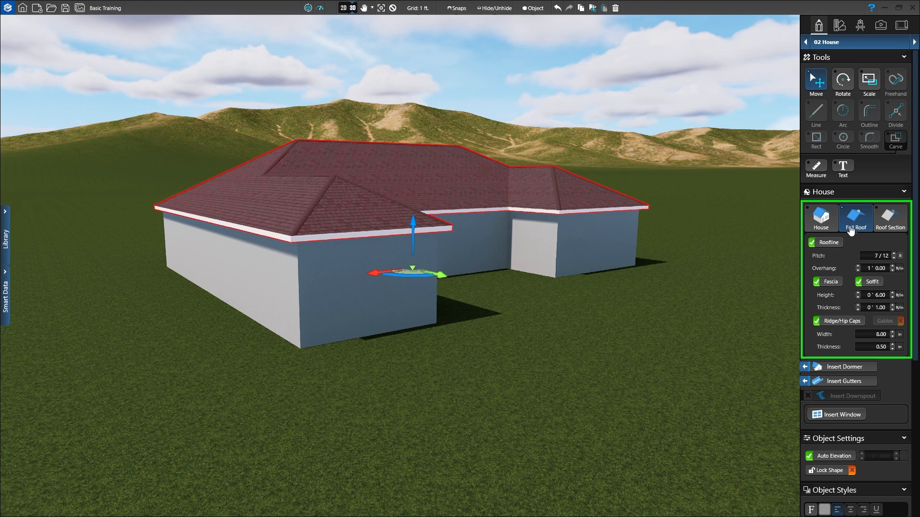
{"action": "left_click", "coordinate": [825, 243]}
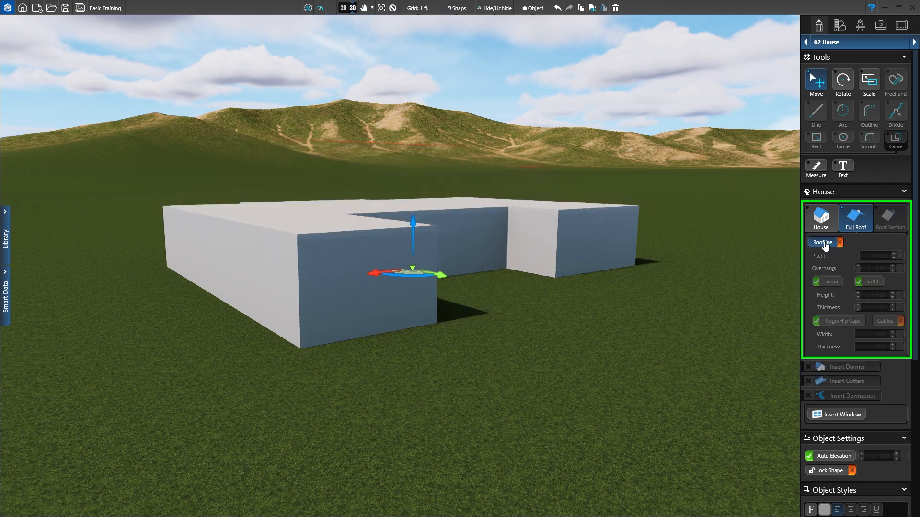
{"action": "left_click", "coordinate": [824, 243]}
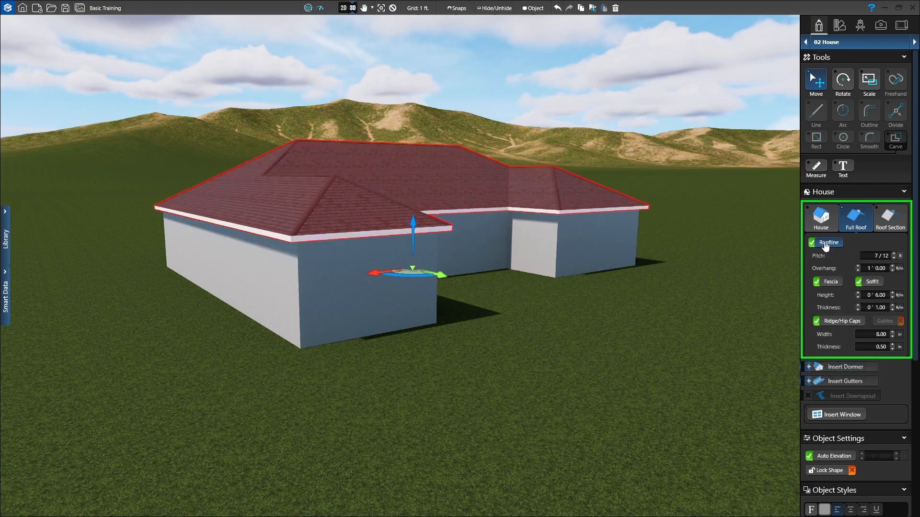
Step: Try a different full-roof pitch, return it to 7/12, and switch the pitch unit back and forth
{"action": "left_click", "coordinate": [893, 255]}
{"action": "left_click", "coordinate": [893, 254]}
{"action": "left_click", "coordinate": [894, 259]}
{"action": "left_click", "coordinate": [894, 260]}
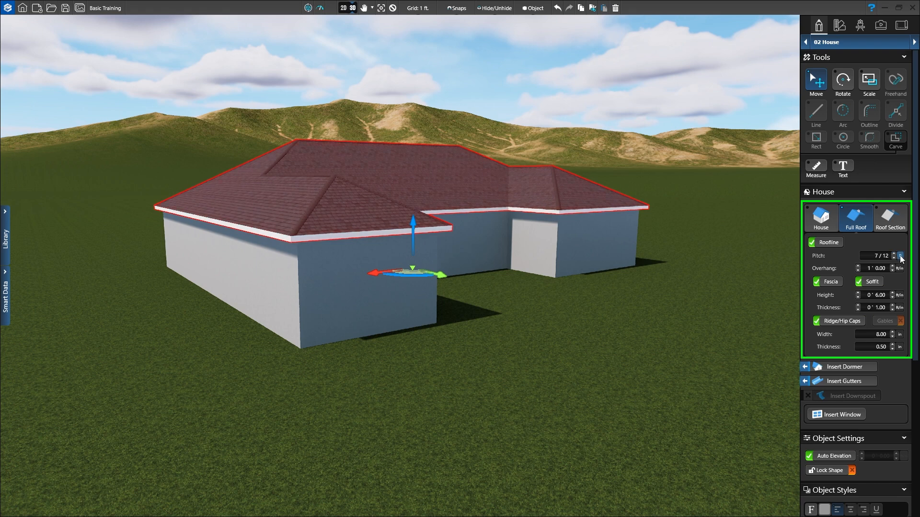
{"action": "left_click", "coordinate": [901, 256]}
{"action": "left_click", "coordinate": [901, 257]}
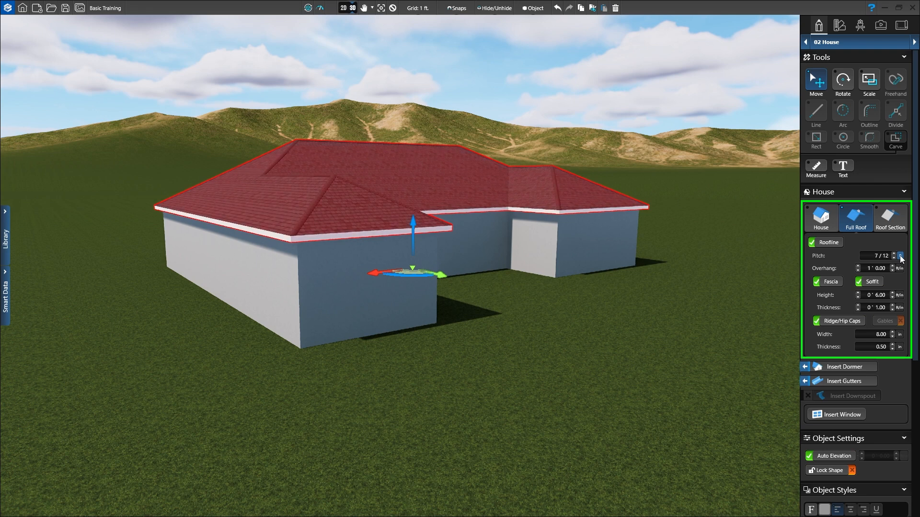
Step: Increase the full roof's overhang to 3 ft and return it to 1 ft
{"action": "left_click", "coordinate": [858, 266]}
{"action": "left_click", "coordinate": [858, 266]}
{"action": "left_click", "coordinate": [858, 271]}
{"action": "left_click", "coordinate": [858, 270]}
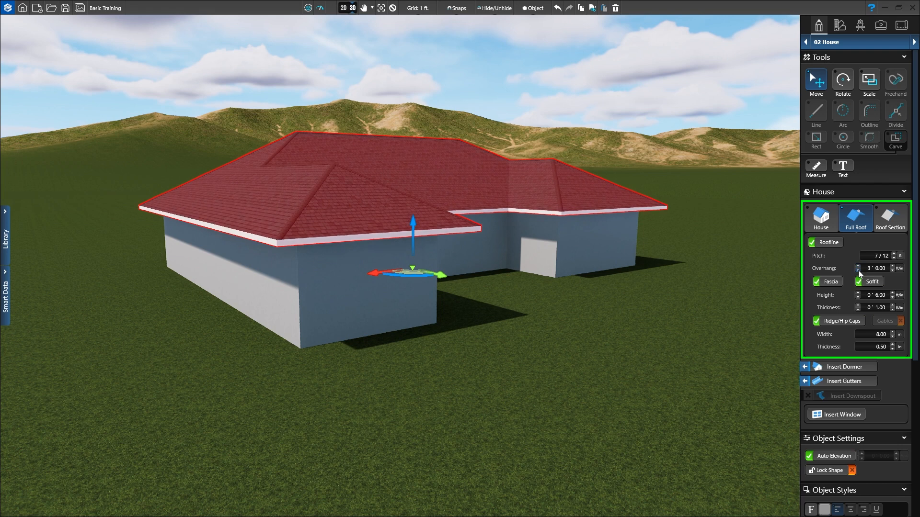
Step: Turn the roof's fascia and its ridge/hip caps off and back on
{"action": "left_click", "coordinate": [834, 283]}
{"action": "left_click", "coordinate": [834, 283]}
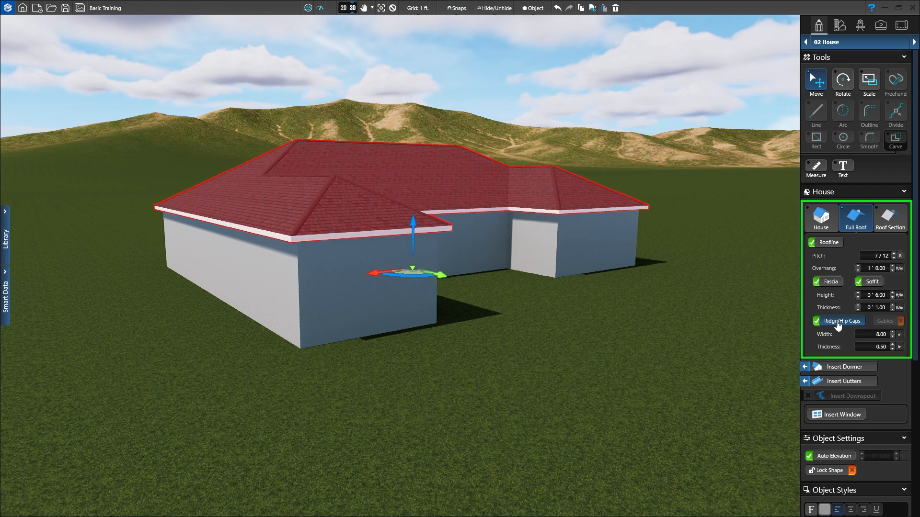
{"action": "left_click", "coordinate": [838, 324]}
{"action": "left_click", "coordinate": [838, 324]}
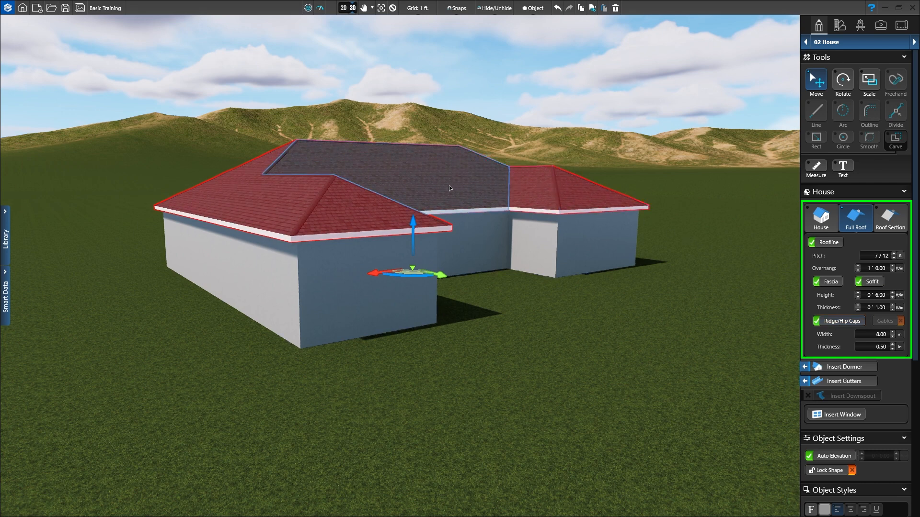
Step: Change the hip roof section at the front end of the near wing to the Gable style
{"action": "left_click", "coordinate": [361, 208]}
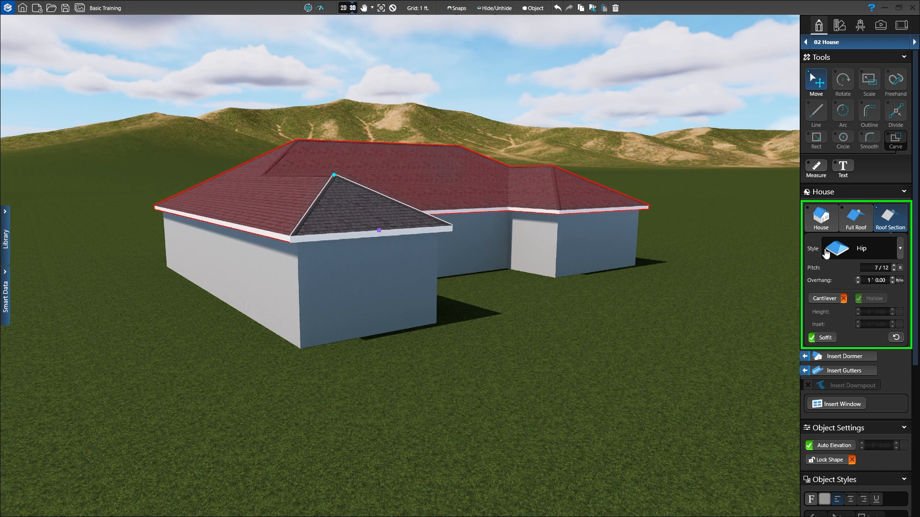
{"action": "left_click", "coordinate": [860, 253]}
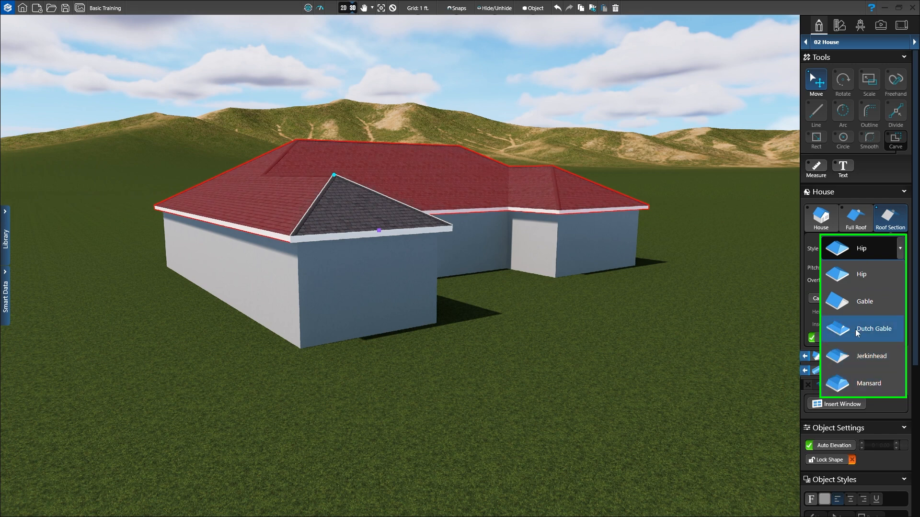
{"action": "left_click", "coordinate": [858, 309]}
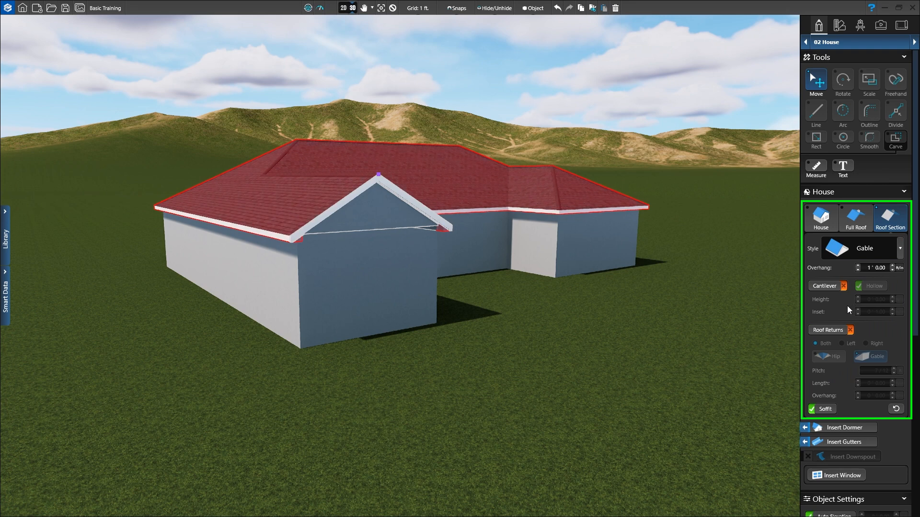
Step: Extend the overhang of the roof section above the 30 ft middle wall between the two wings to 6 ft
{"action": "left_click_drag", "start_coordinate": [643, 288], "coordinate": [384, 291]}
{"action": "left_click", "coordinate": [455, 199]}
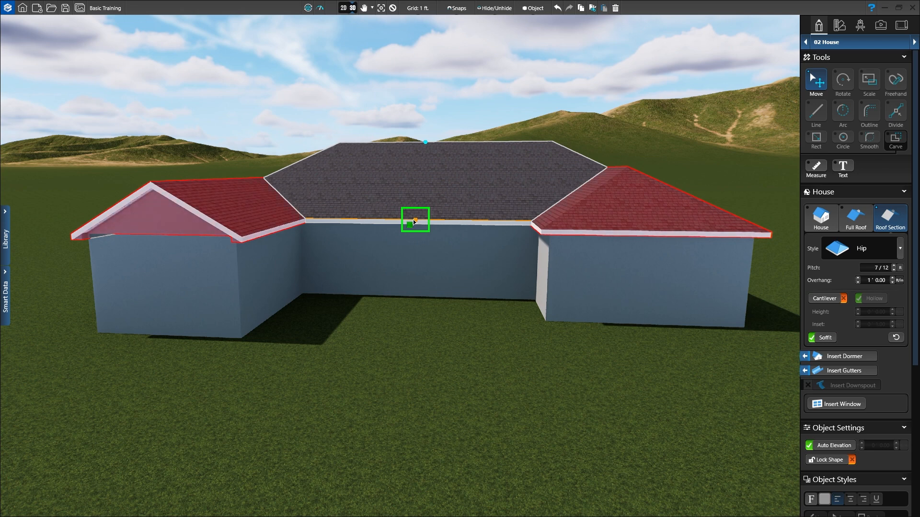
{"action": "left_click_drag", "start_coordinate": [414, 222], "coordinate": [413, 228]}
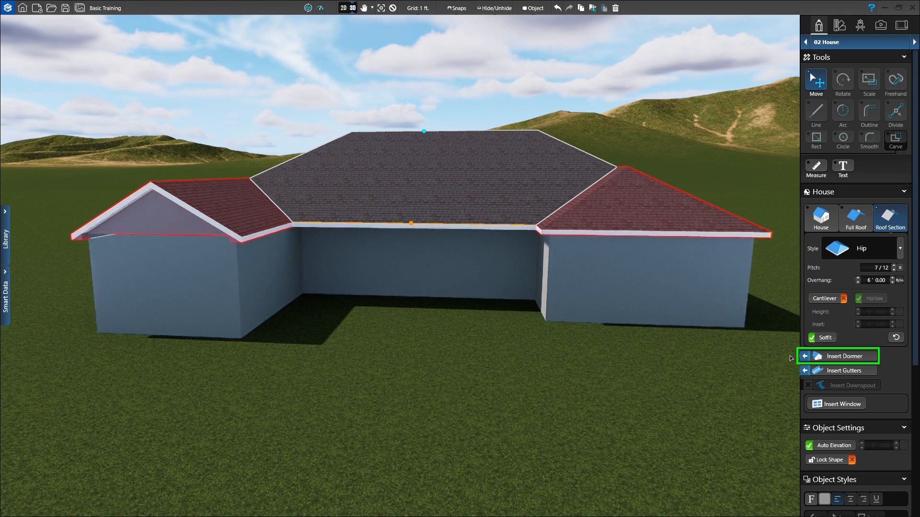
Step: Place a hip dormer on the front slope of the hip-roofed wing and turn its Clip Roofline option on and back off
{"action": "left_click", "coordinate": [844, 357]}
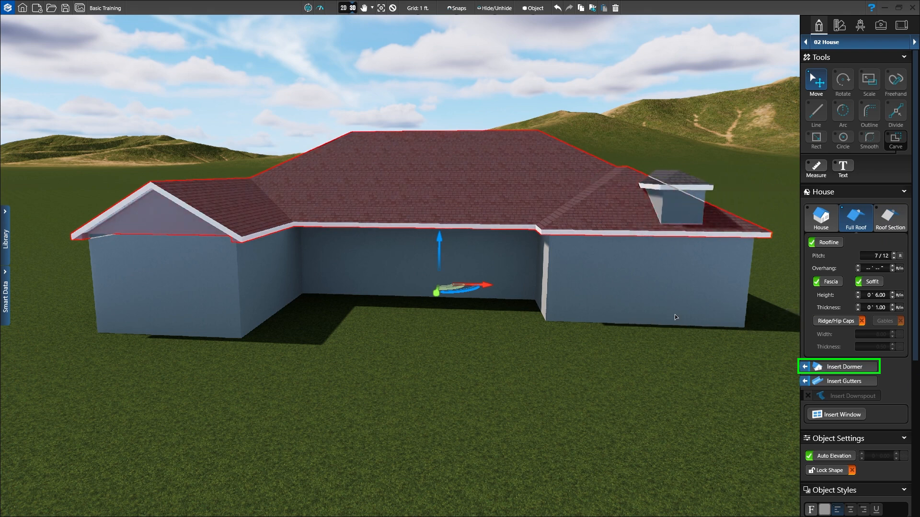
{"action": "left_click", "coordinate": [644, 314]}
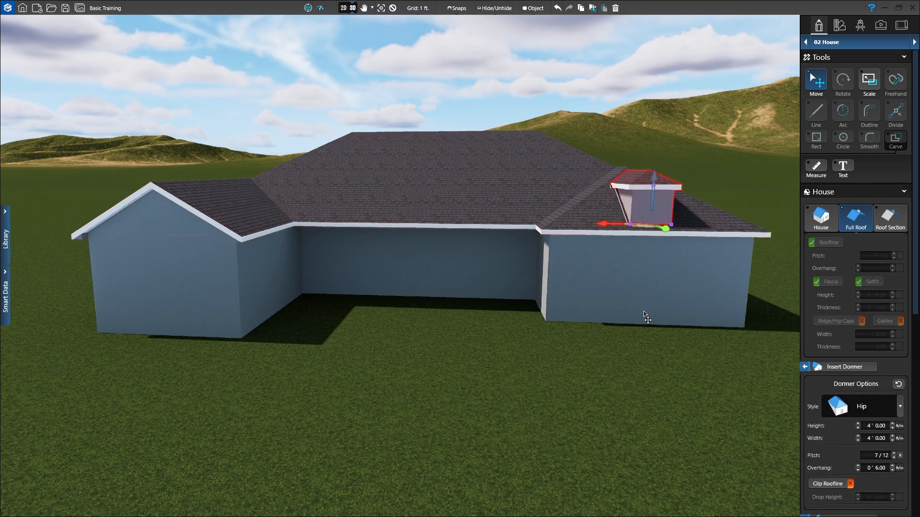
{"action": "scroll", "coordinate": [878, 431], "scroll_direction": "down", "scroll_amount": 5}
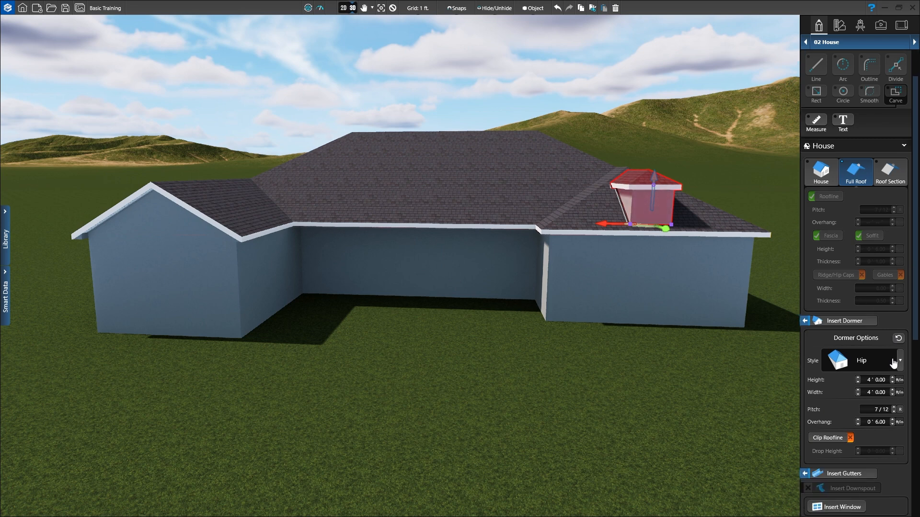
{"action": "scroll", "coordinate": [890, 402], "scroll_direction": "down", "scroll_amount": 2}
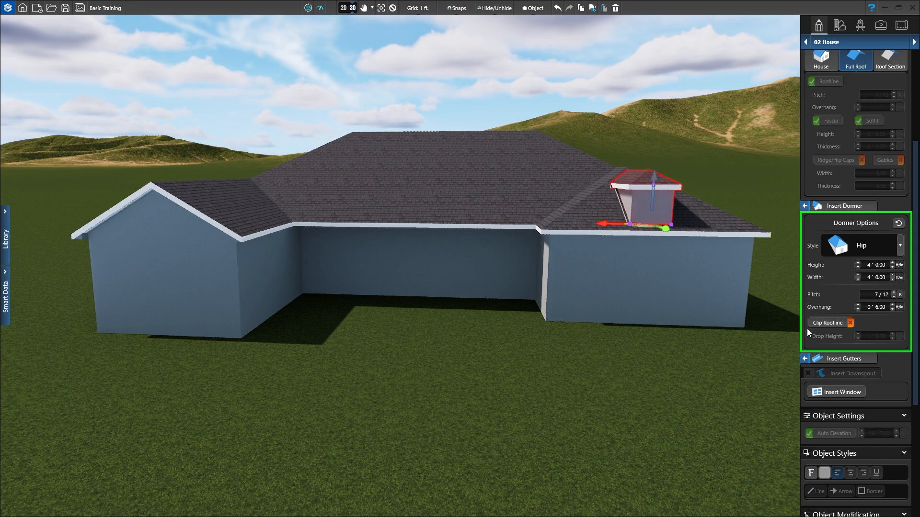
{"action": "left_click", "coordinate": [834, 324]}
{"action": "left_click", "coordinate": [834, 324]}
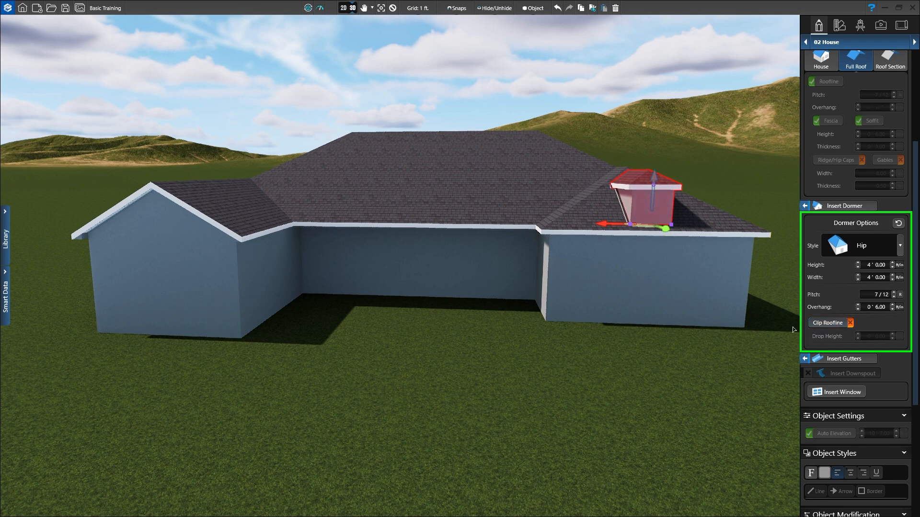
Step: Insert gutters around the whole house and change their profile to Half Round
{"action": "left_click", "coordinate": [665, 277]}
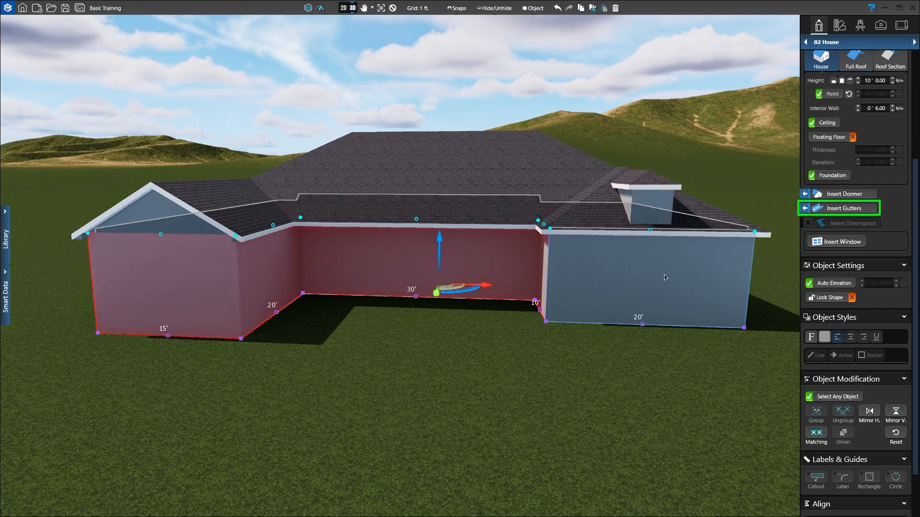
{"action": "left_click", "coordinate": [846, 210]}
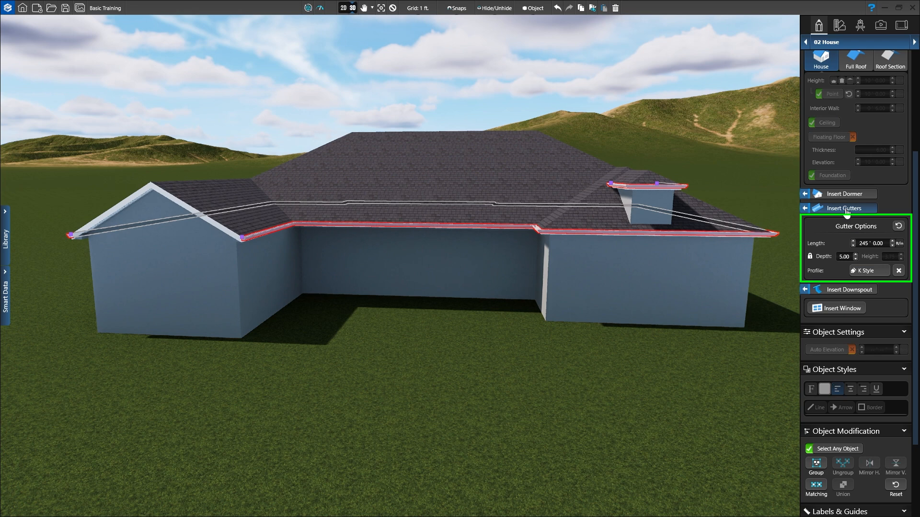
{"action": "left_click", "coordinate": [868, 271]}
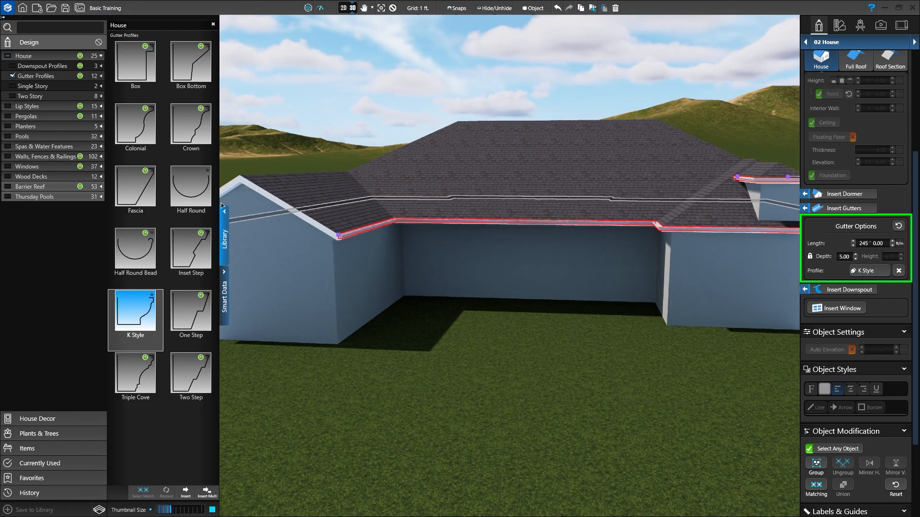
{"action": "left_click", "coordinate": [191, 197]}
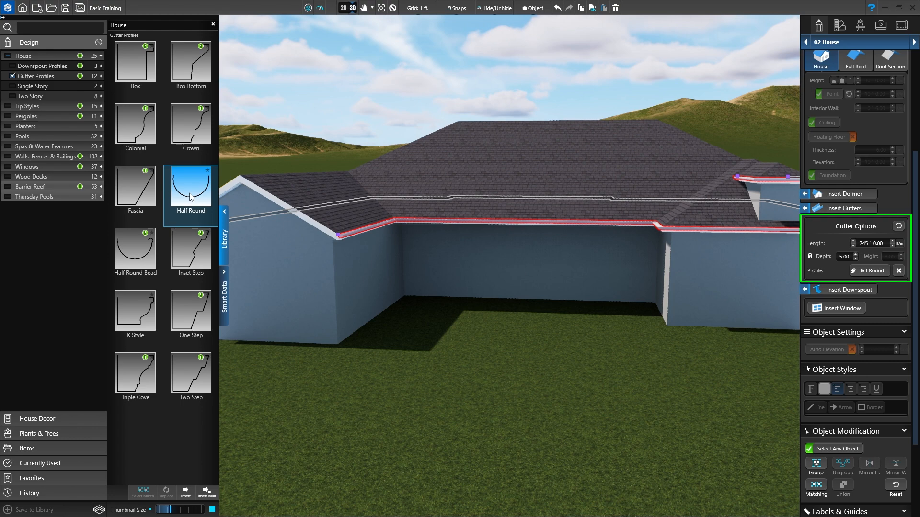
{"action": "left_click", "coordinate": [224, 229]}
Step: Place a downspout near the outer corner of the hip-roofed wing's 20 ft front wall
{"action": "left_click", "coordinate": [836, 289]}
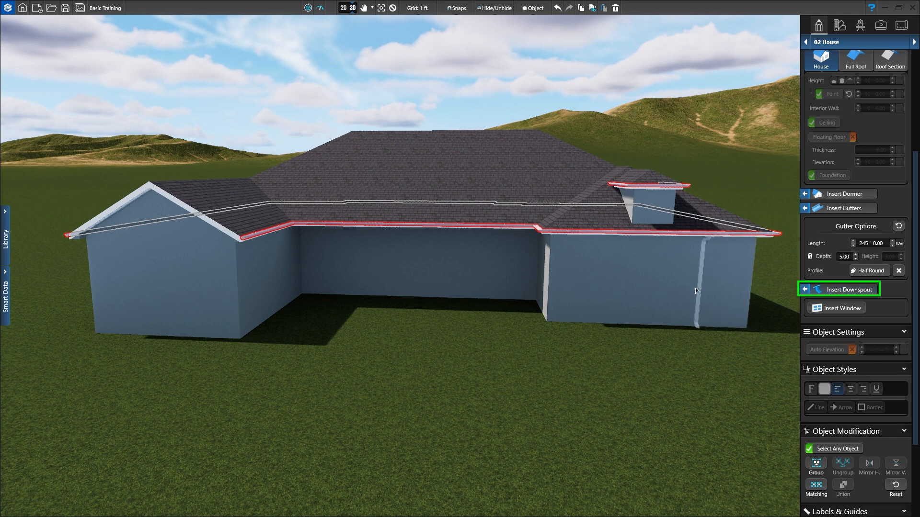
{"action": "left_click", "coordinate": [746, 290]}
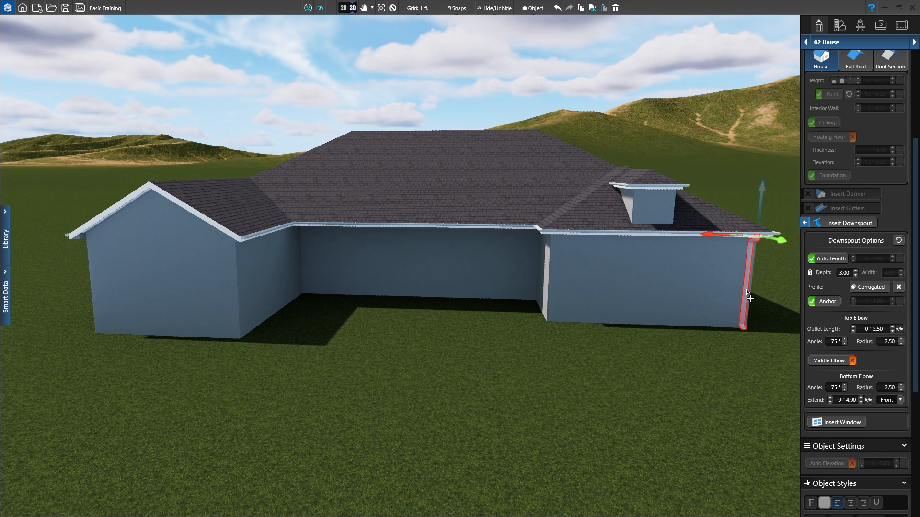
Step: Insert a standard window on the front wall of the gabled wing, near its middle
{"action": "left_click", "coordinate": [843, 424]}
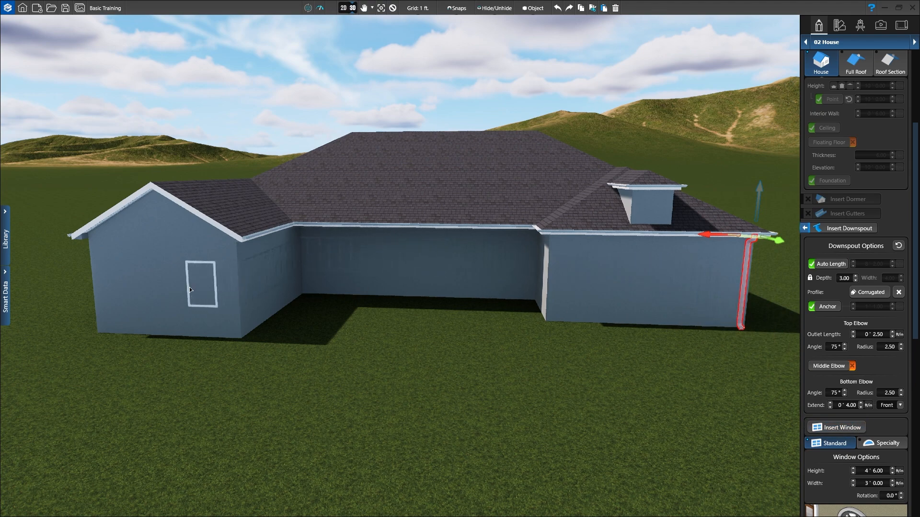
{"action": "left_click", "coordinate": [157, 288]}
{"action": "left_click_drag", "start_coordinate": [185, 288], "coordinate": [454, 292]}
{"action": "middle_click_drag", "start_coordinate": [453, 292], "coordinate": [453, 166]}
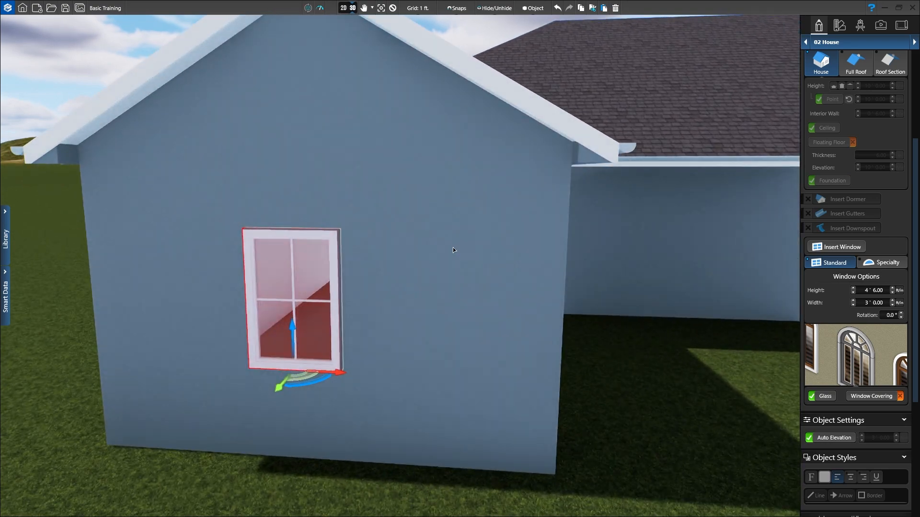
{"action": "left_click_drag", "start_coordinate": [454, 248], "coordinate": [545, 200]}
{"action": "left_click_drag", "start_coordinate": [427, 326], "coordinate": [456, 330]}
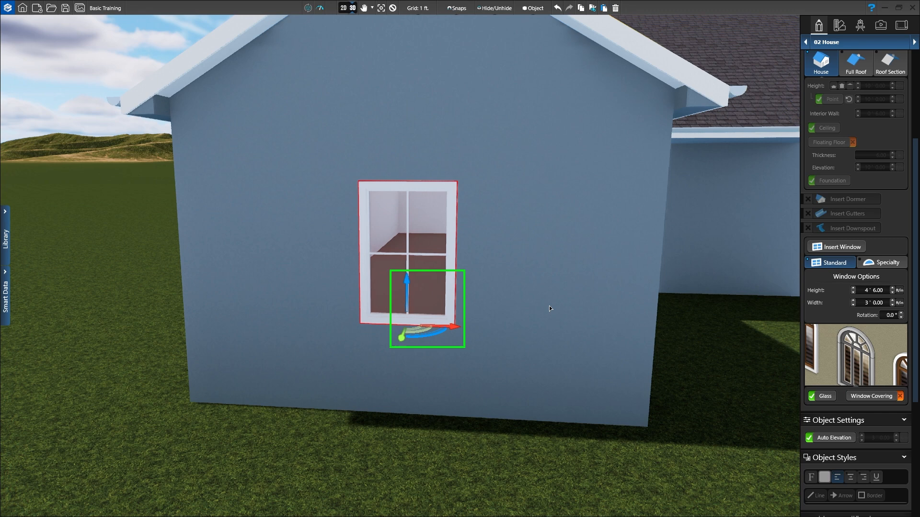
Step: Try raising the window to an elevation of about 3 ft 11 in and restore its Auto Elevation
{"action": "mouse_move", "coordinate": [406, 283]}
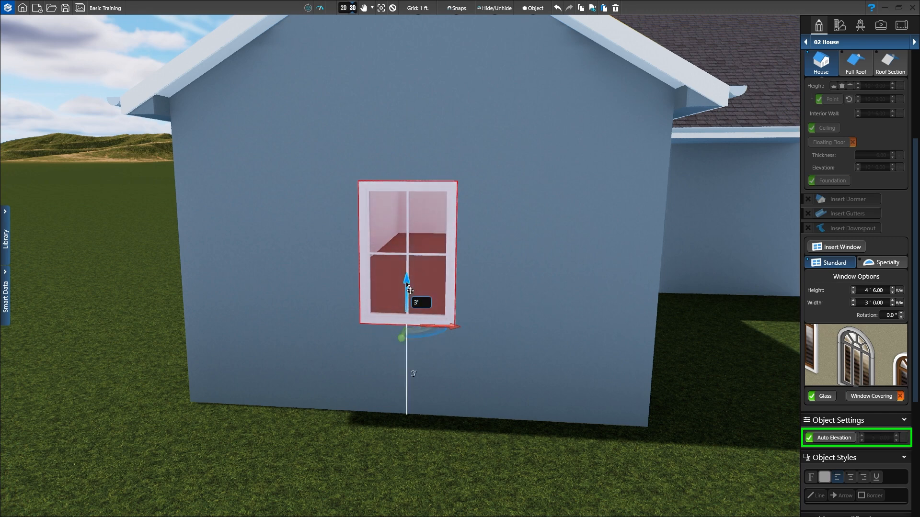
{"action": "left_click_drag", "start_coordinate": [408, 285], "coordinate": [418, 252]}
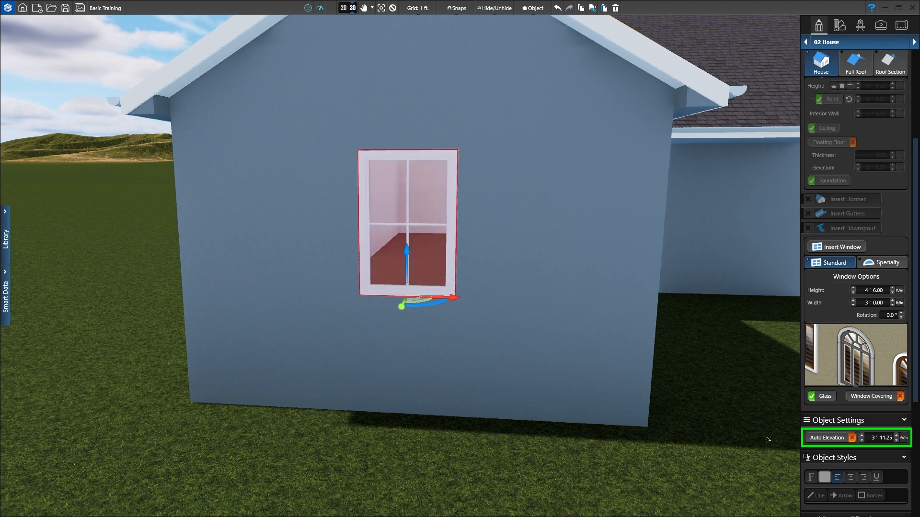
{"action": "left_click", "coordinate": [821, 439]}
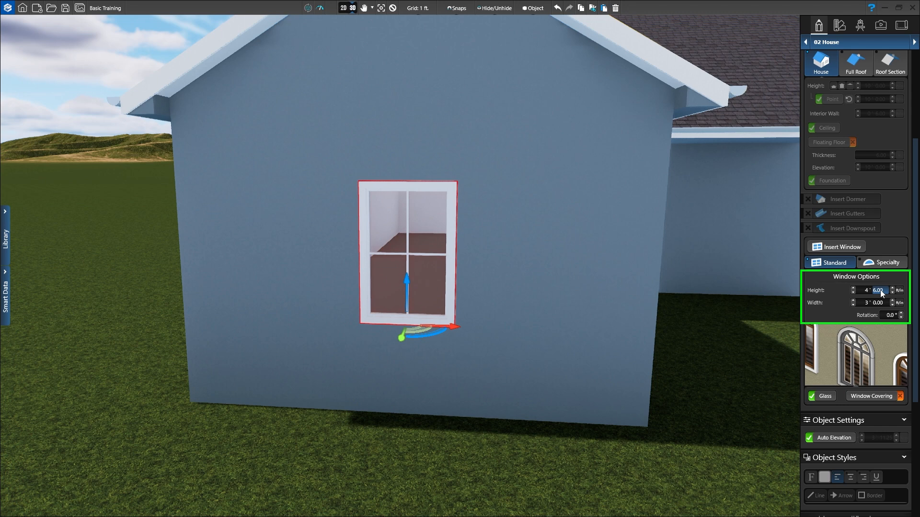
Step: Set the window's height to 4 ft 0 in and its width to 8 ft
{"action": "type", "text": "0"}
{"action": "key", "text": "Return"}
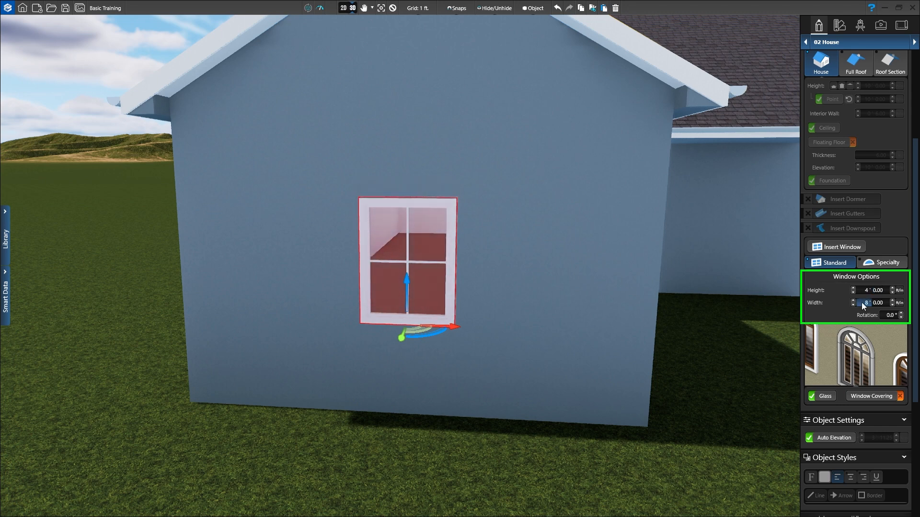
{"action": "left_click", "coordinate": [862, 303]}
{"action": "type", "text": "8"}
{"action": "key", "text": "Return"}
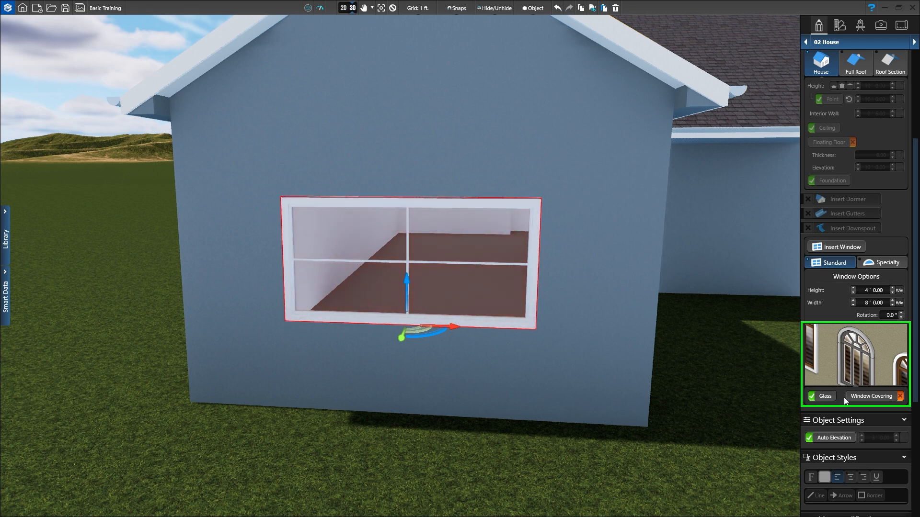
Step: Turn the window's covering on and back off
{"action": "left_click", "coordinate": [858, 397]}
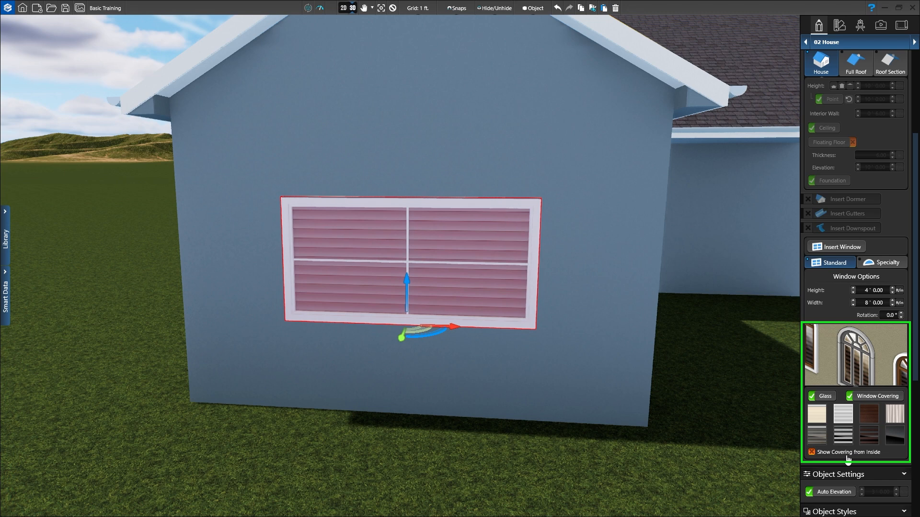
{"action": "left_click", "coordinate": [867, 398]}
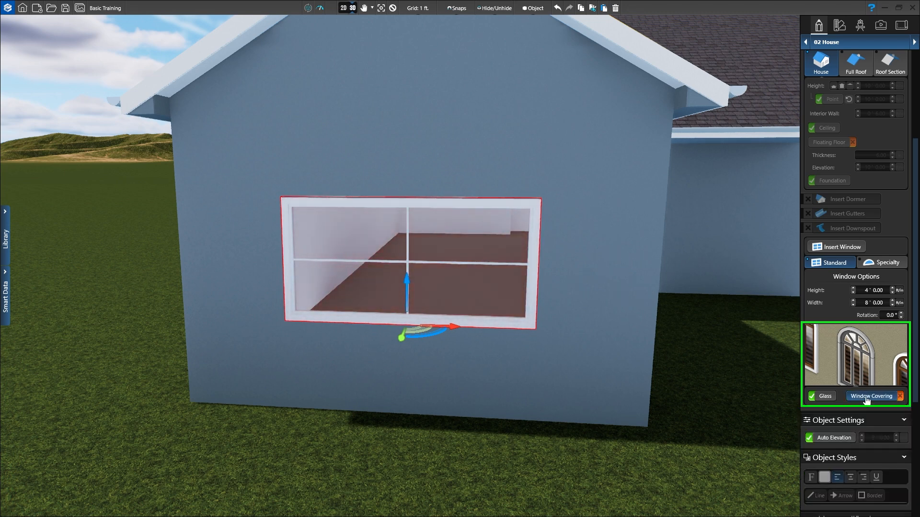
Step: Add an arch above the window and reduce the arch height to 2 ft
{"action": "left_click", "coordinate": [859, 346]}
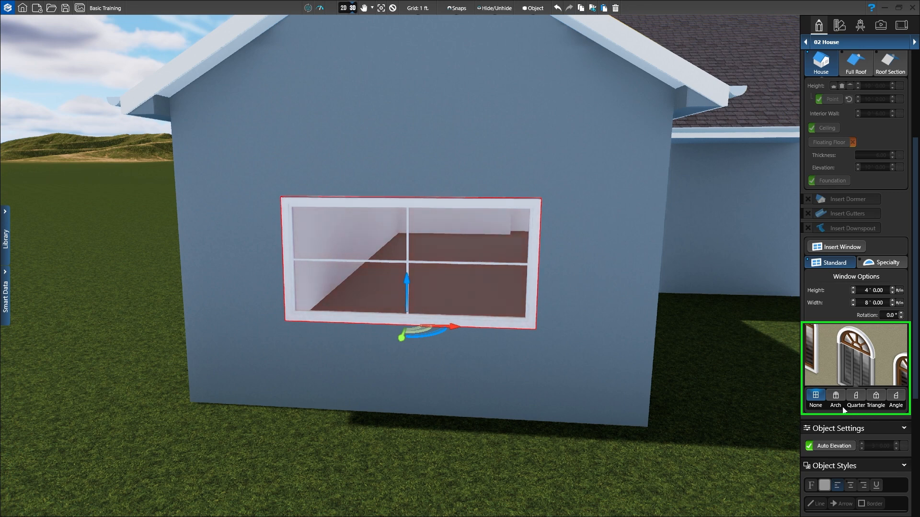
{"action": "left_click", "coordinate": [832, 398]}
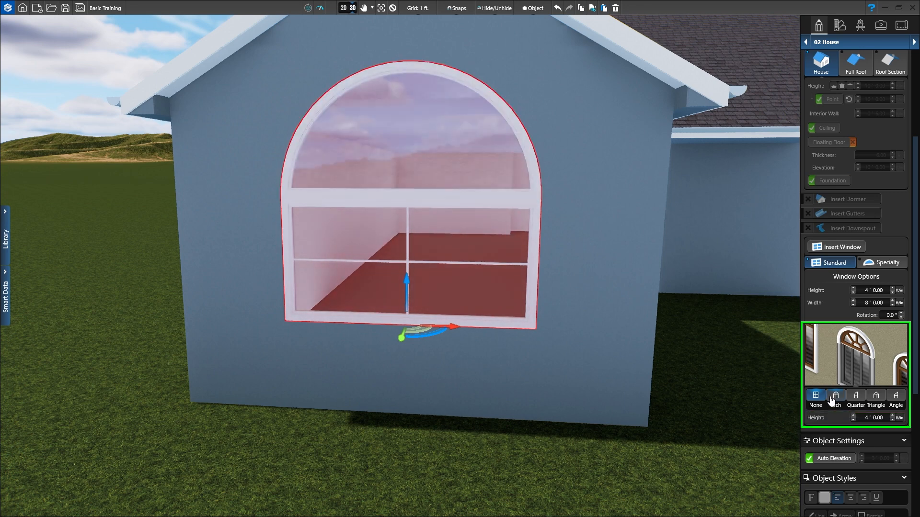
{"action": "left_click", "coordinate": [853, 420]}
{"action": "left_click", "coordinate": [853, 420]}
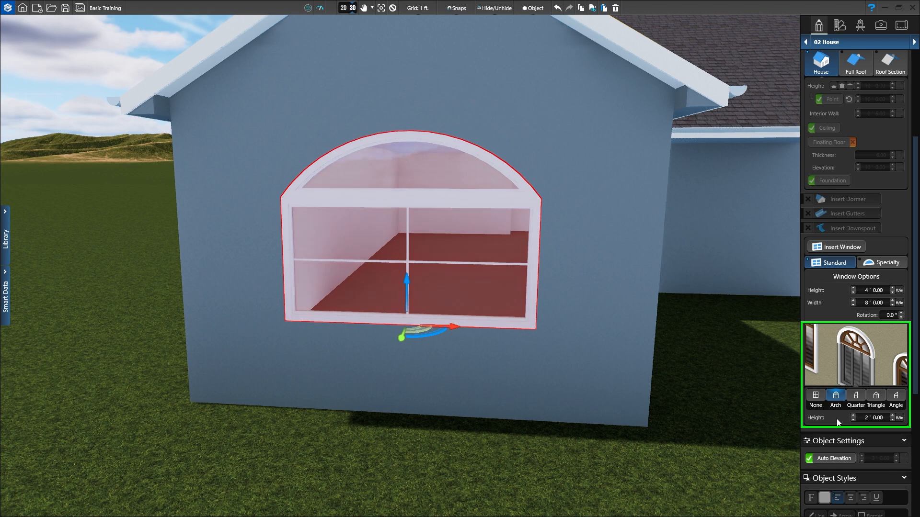
Step: Make the window casing shared with the arch and increase the casing's reveal
{"action": "left_click", "coordinate": [840, 383]}
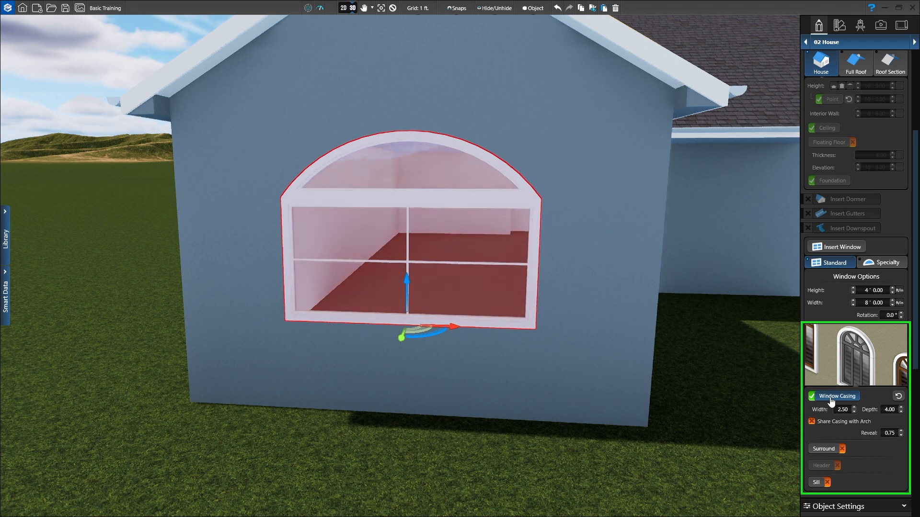
{"action": "left_click", "coordinate": [811, 422]}
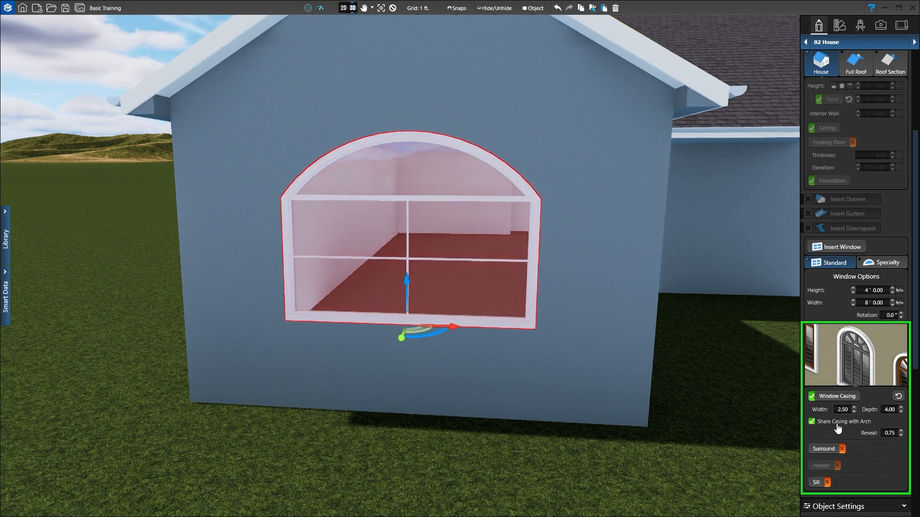
{"action": "left_click", "coordinate": [901, 431]}
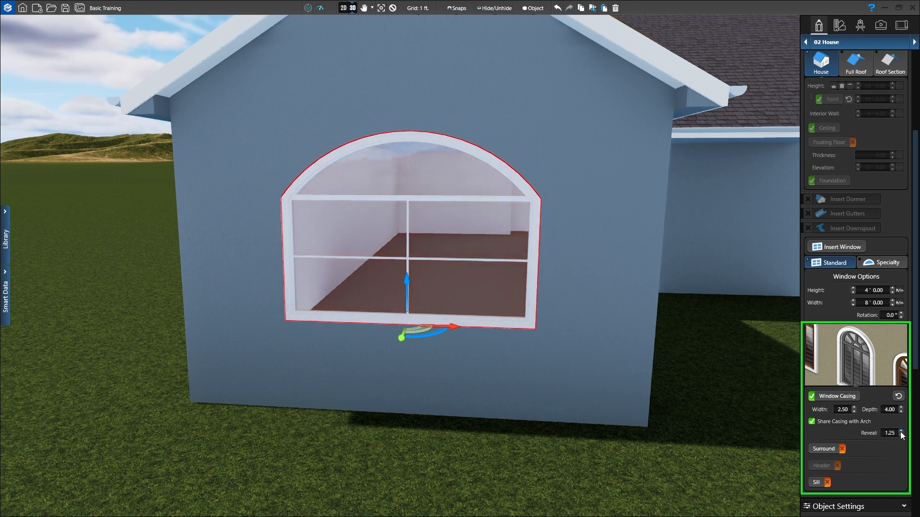
{"action": "left_click", "coordinate": [901, 431]}
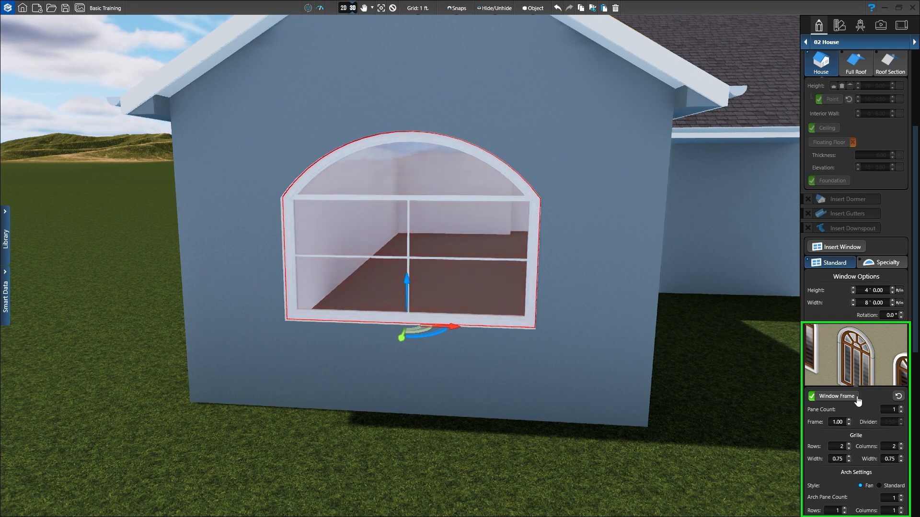
Step: Turn the window frame off and back on, and set its pane count to 3 with a 2.00 divider
{"action": "left_click", "coordinate": [848, 398]}
{"action": "left_click", "coordinate": [848, 397]}
{"action": "left_click", "coordinate": [902, 408]}
{"action": "left_click", "coordinate": [901, 408]}
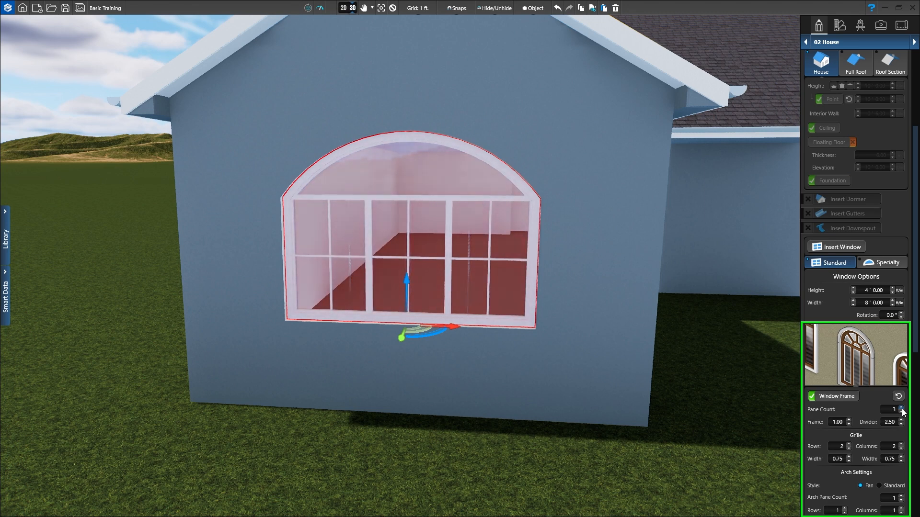
{"action": "left_click", "coordinate": [901, 424]}
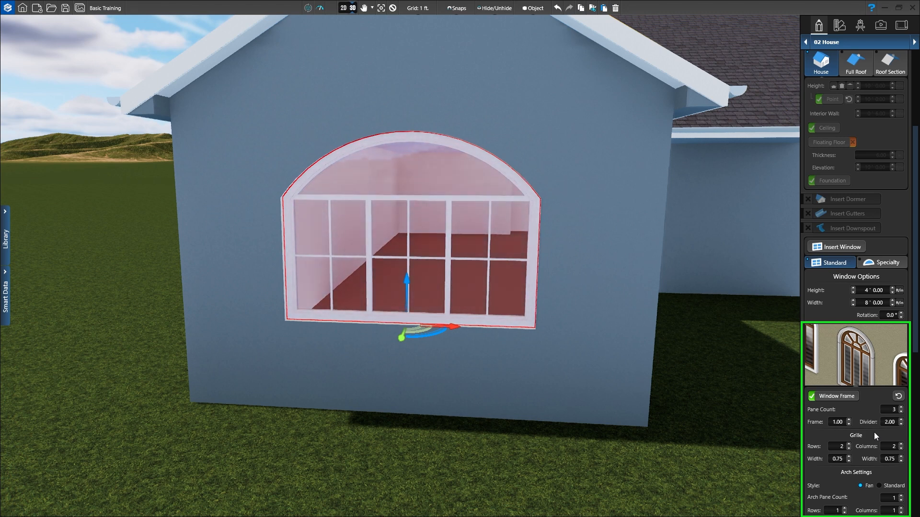
Step: Set the arched window's grille to 3 rows and 3 columns
{"action": "left_click", "coordinate": [849, 444]}
{"action": "left_click", "coordinate": [902, 444]}
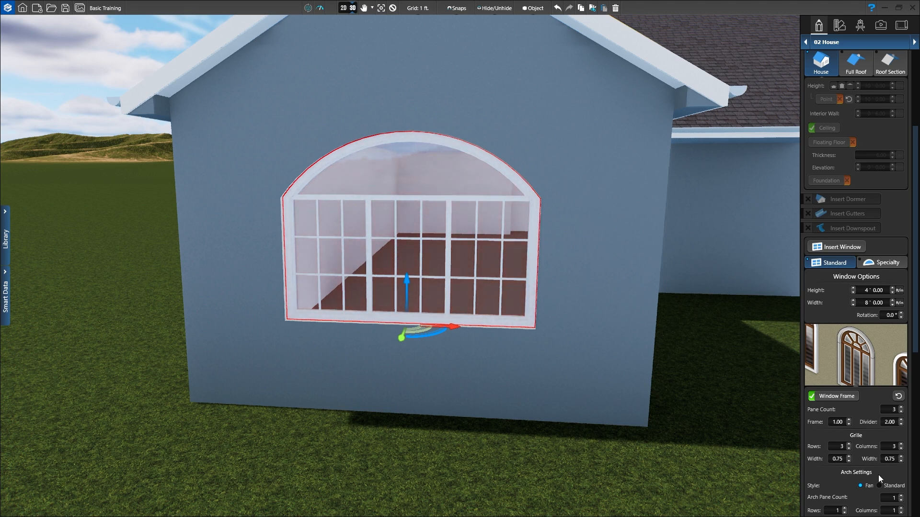
Step: Insert another window on the adjacent wall with the downspout and shift it along the wall away from the downspout
{"action": "left_click_drag", "start_coordinate": [716, 258], "coordinate": [338, 234]}
{"action": "left_click_drag", "start_coordinate": [731, 228], "coordinate": [253, 230]}
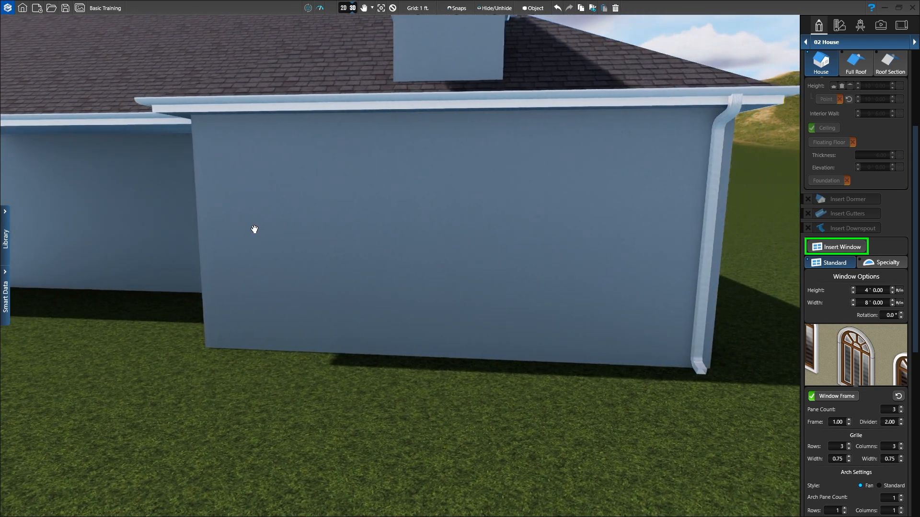
{"action": "left_click", "coordinate": [472, 226]}
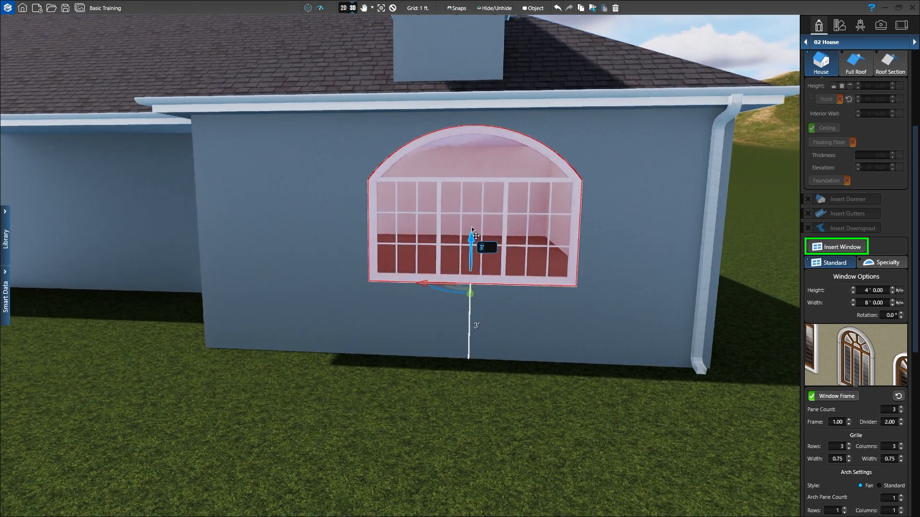
{"action": "left_click_drag", "start_coordinate": [428, 283], "coordinate": [400, 280]}
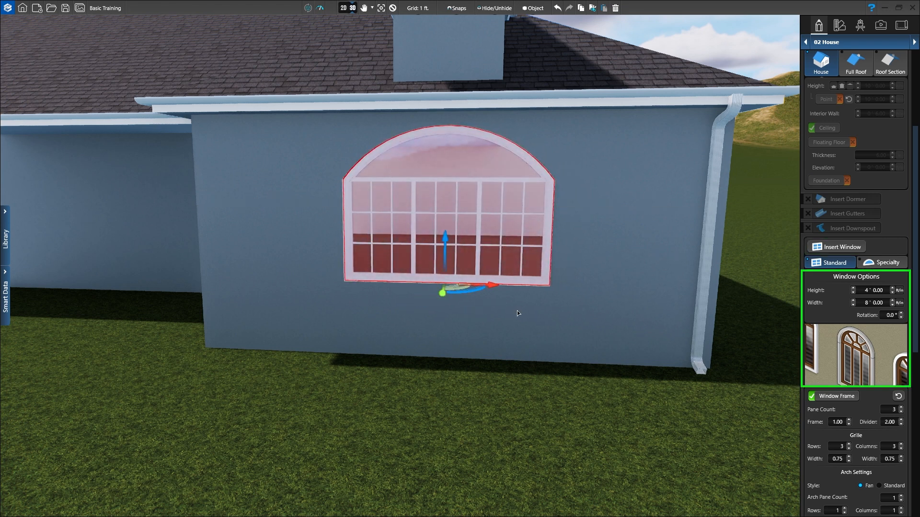
Step: Set the new window's height to 4' 6" and its width to 3' 6"
{"action": "left_click", "coordinate": [878, 290]}
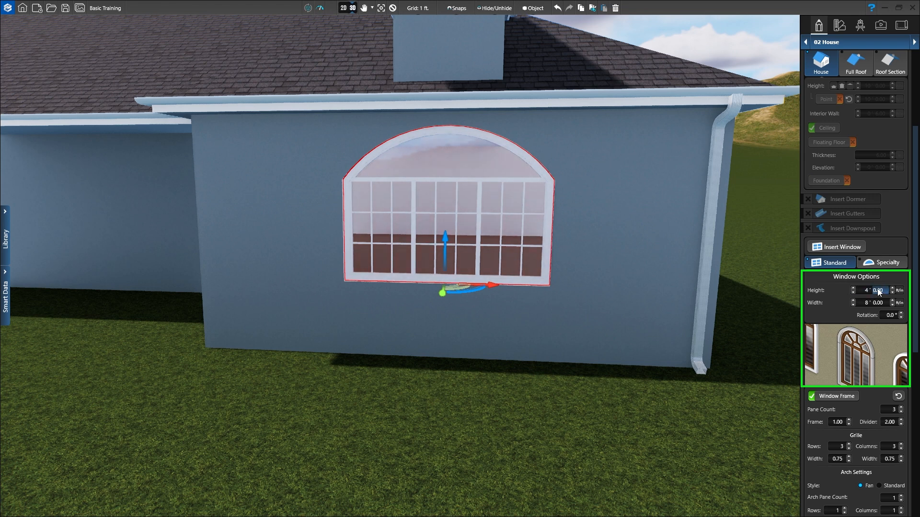
{"action": "type", "text": "6"}
{"action": "left_click", "coordinate": [867, 303]}
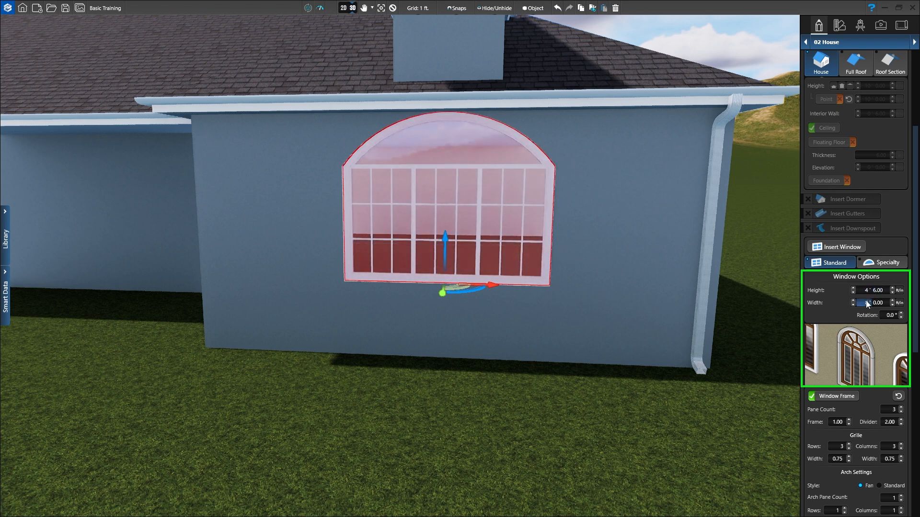
{"action": "type", "text": "3"}
{"action": "key", "text": "Tab"}
{"action": "type", "text": "6"}
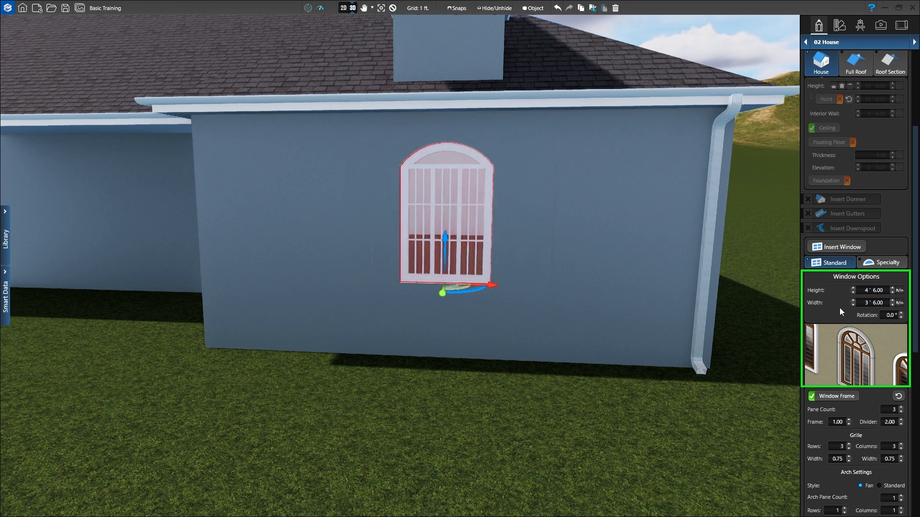
Step: Remove the arch from the new window and reduce its pane count to 1
{"action": "left_click", "coordinate": [854, 343]}
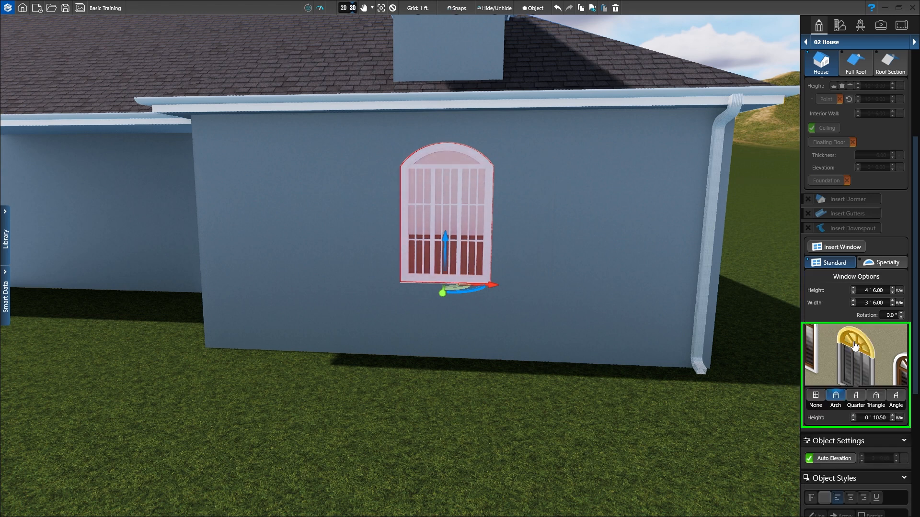
{"action": "left_click", "coordinate": [813, 396]}
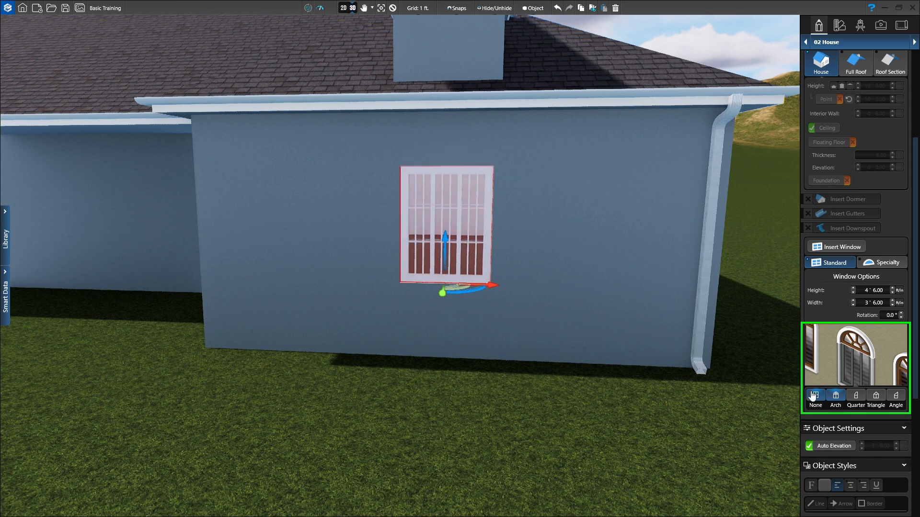
{"action": "left_click", "coordinate": [841, 372]}
{"action": "left_click", "coordinate": [900, 413]}
{"action": "left_click", "coordinate": [900, 412]}
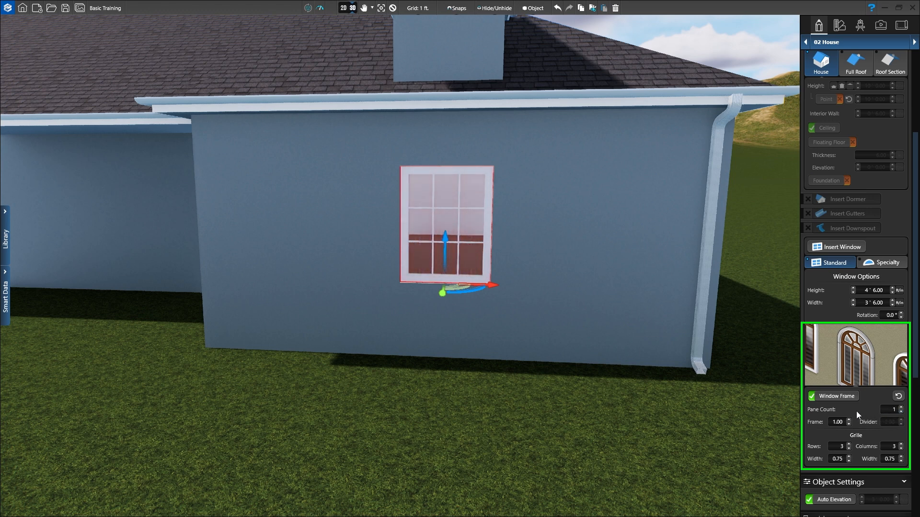
Step: Move the window toward the wall's end farthest from the downspout and place two copies of it spaced along the wall
{"action": "left_click_drag", "start_coordinate": [490, 285], "coordinate": [357, 280]}
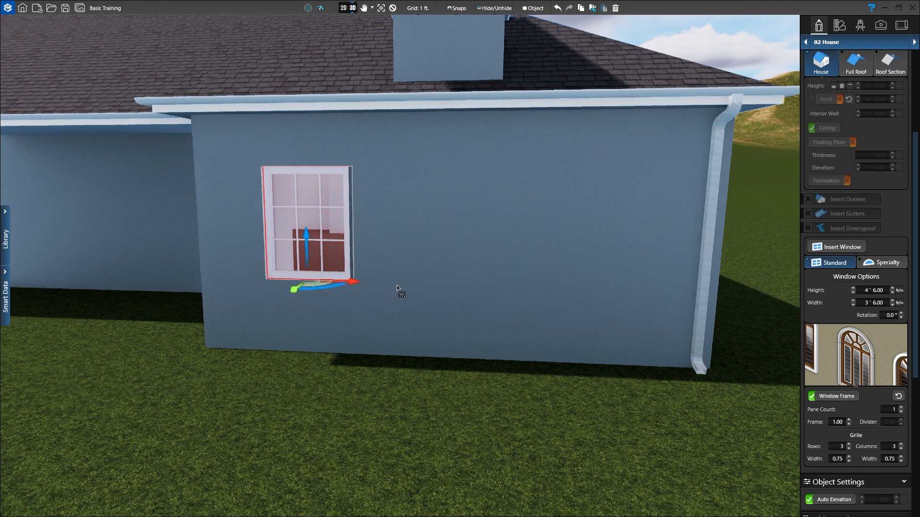
{"action": "left_click_drag", "start_coordinate": [356, 284], "coordinate": [583, 289]}
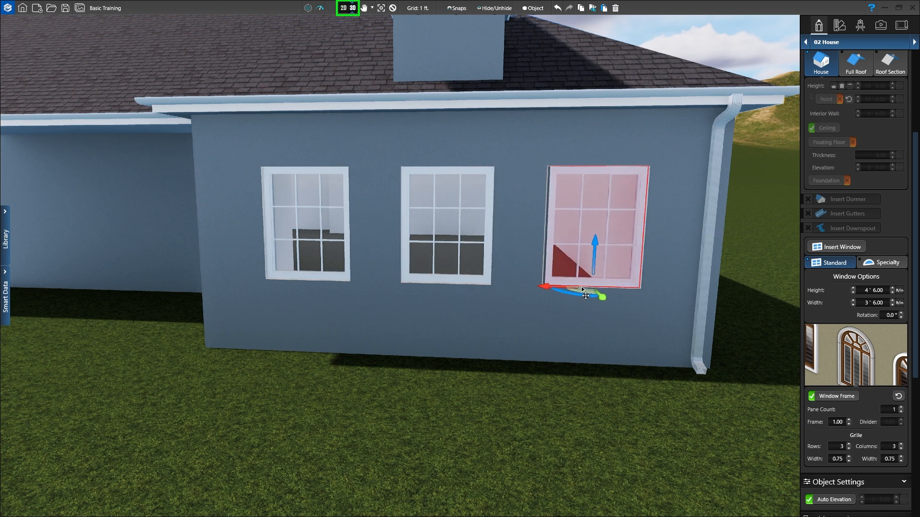
Step: In the 2D plan, insert the 6' double French Style 80" H door with panes at the middle of the recessed 30' wall
{"action": "left_click", "coordinate": [353, 14]}
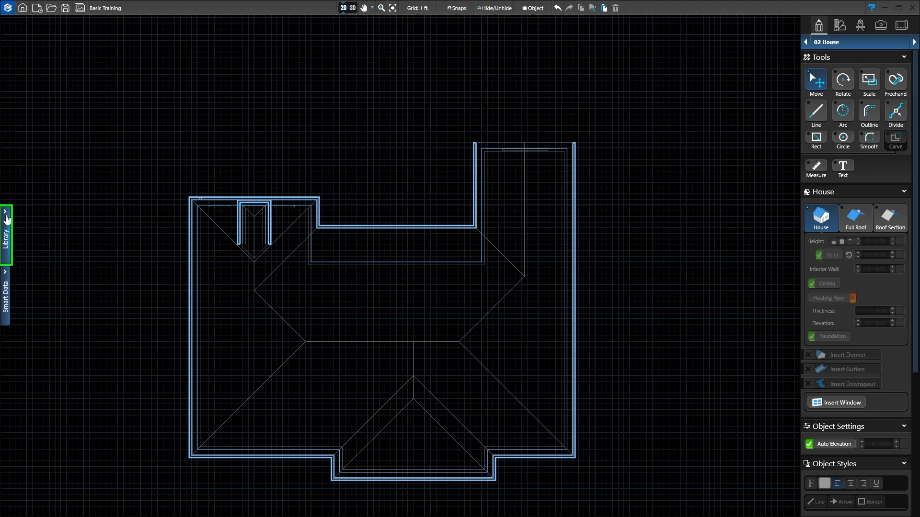
{"action": "left_click", "coordinate": [7, 219]}
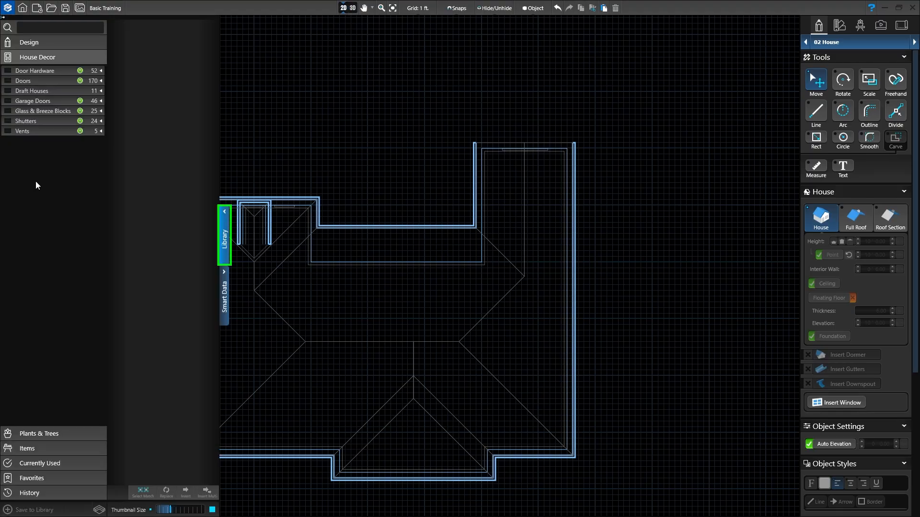
{"action": "left_click", "coordinate": [94, 81]}
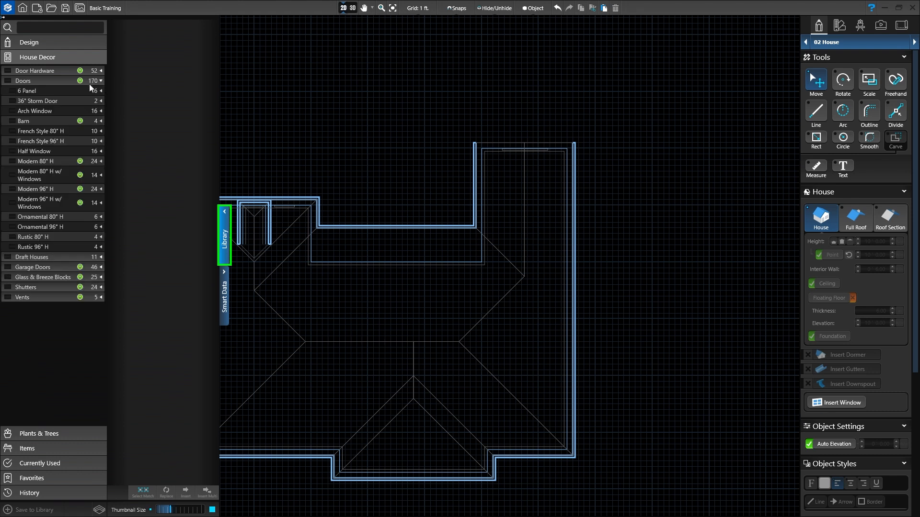
{"action": "left_click", "coordinate": [13, 132]}
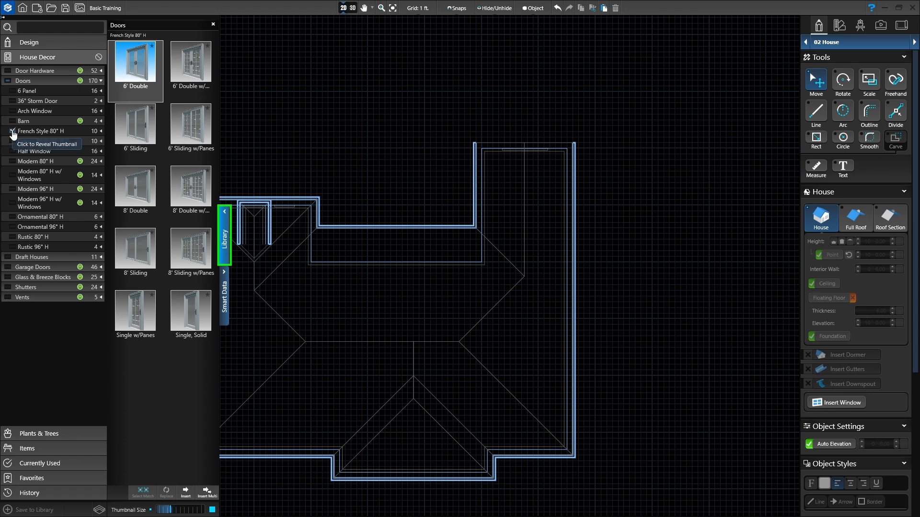
{"action": "left_click", "coordinate": [181, 87]}
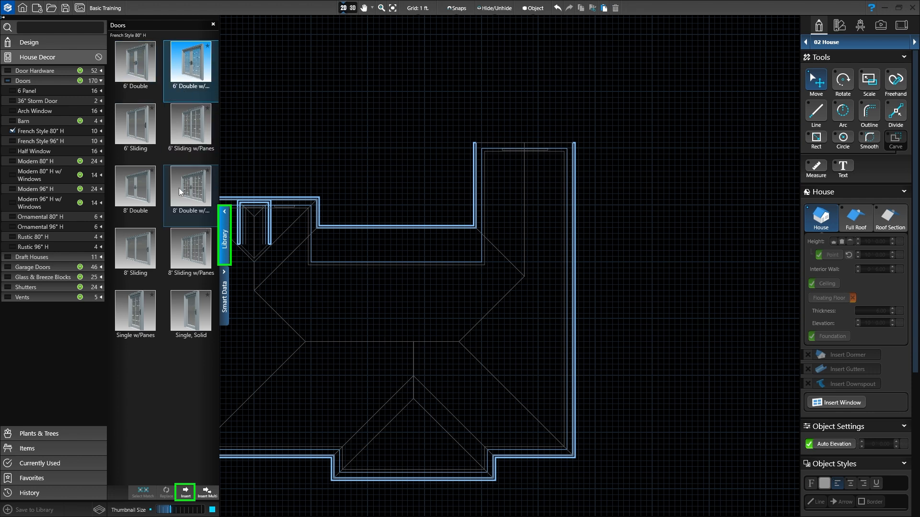
{"action": "left_click", "coordinate": [185, 492]}
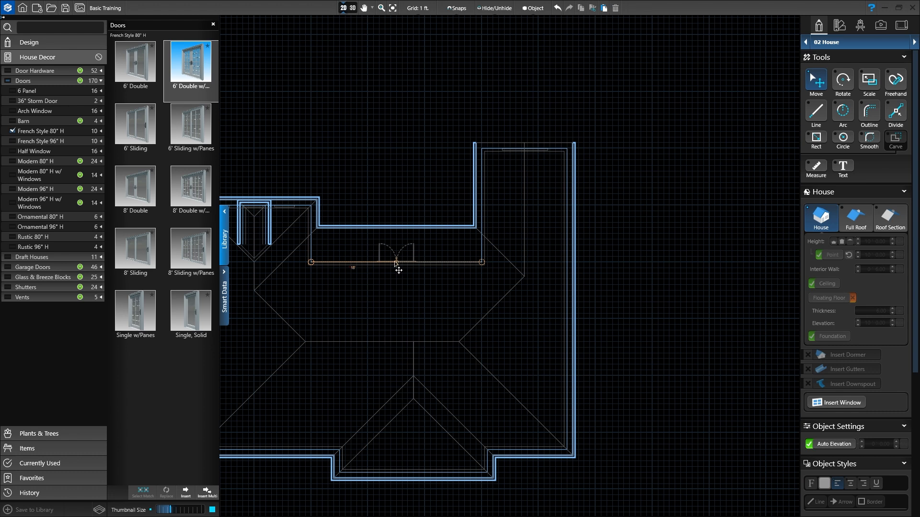
{"action": "left_click", "coordinate": [395, 264]}
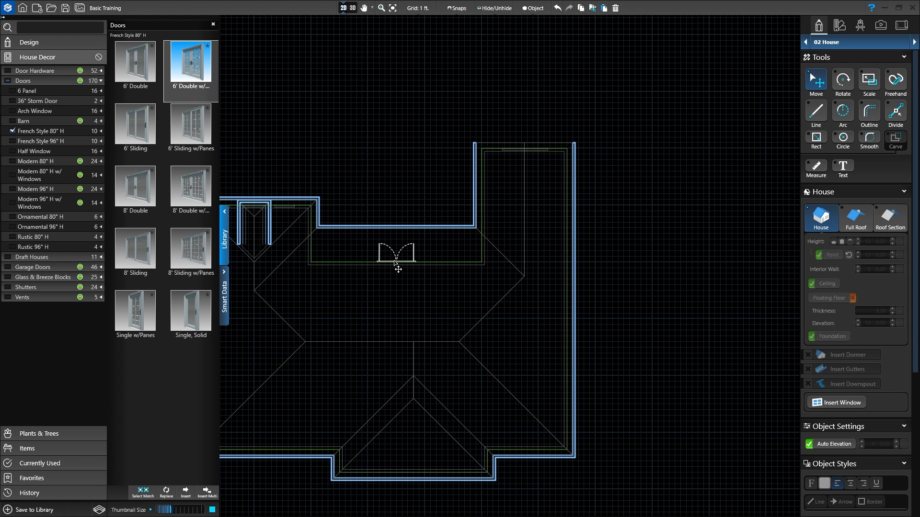
{"action": "left_click", "coordinate": [226, 240]}
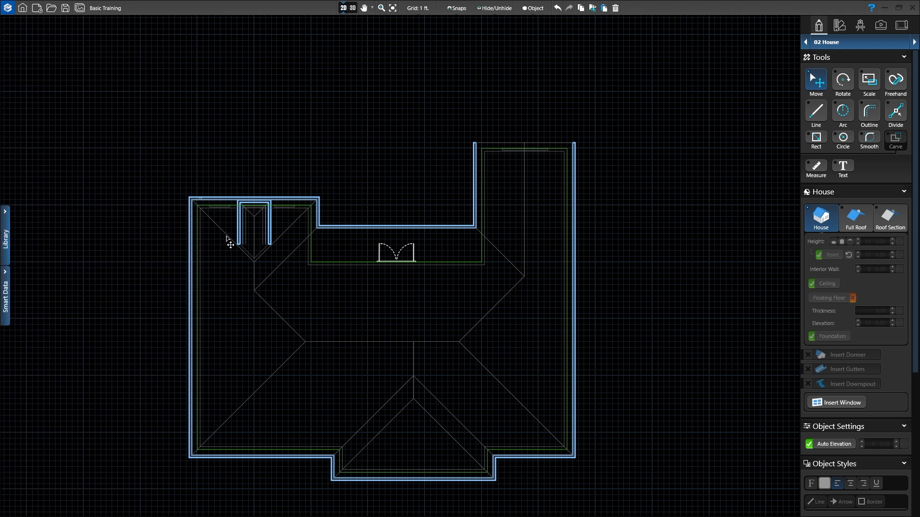
Step: Select the house in the plan and view its interior in 3D from the wall with the double door
{"action": "left_click", "coordinate": [332, 263]}
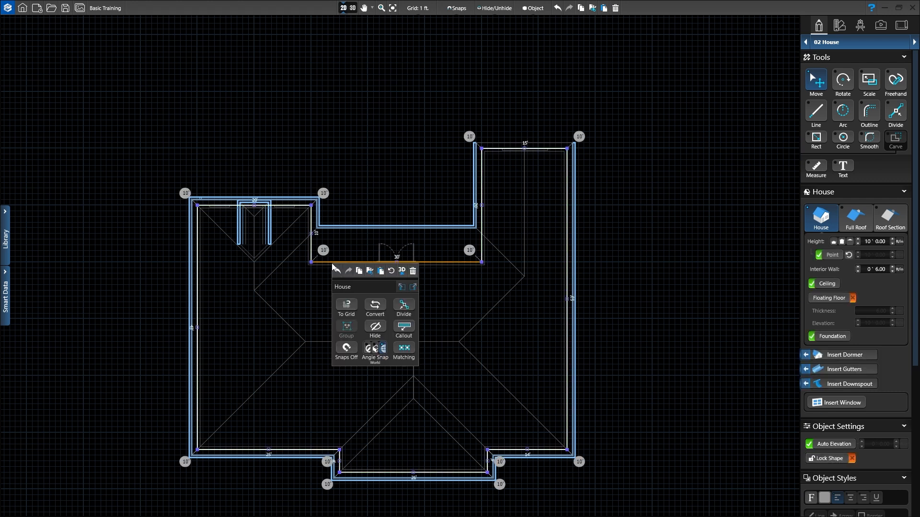
{"action": "left_click", "coordinate": [402, 273]}
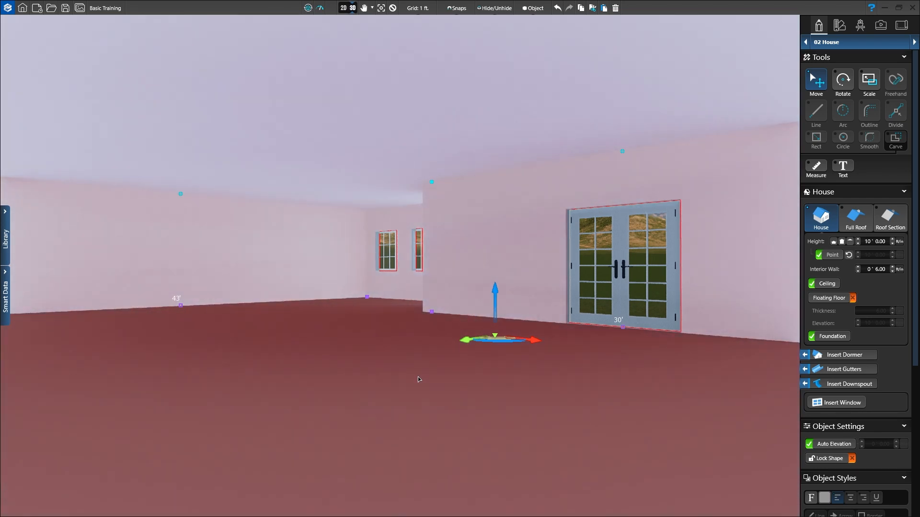
{"action": "mouse_move", "coordinate": [417, 377]}
{"action": "left_mouse_down"}
{"action": "mouse_move", "coordinate": [403, 378]}
{"action": "mouse_move", "coordinate": [416, 378]}
{"action": "left_mouse_up"}
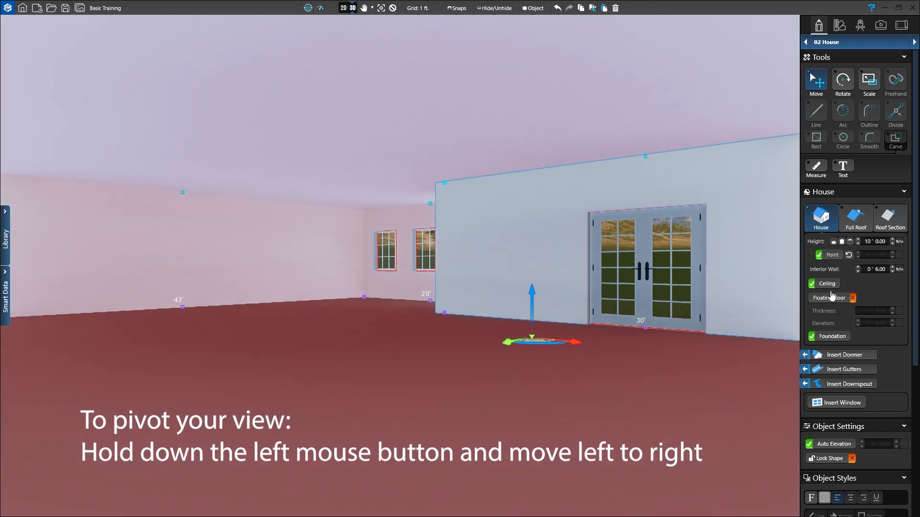
Step: Try an interior wall thickness of 10 in, restore it to 6 in, and turn the ceiling off and back on
{"action": "left_click", "coordinate": [892, 267]}
{"action": "left_click", "coordinate": [892, 267]}
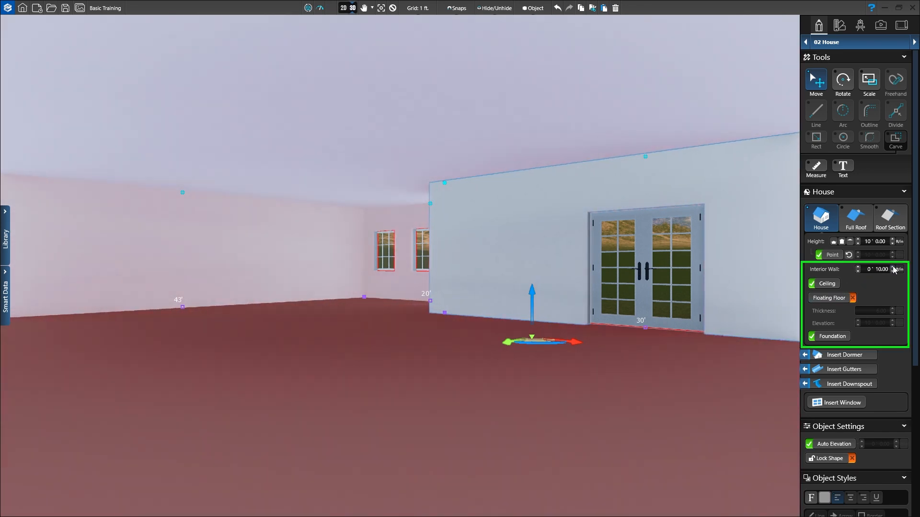
{"action": "left_click", "coordinate": [893, 272]}
{"action": "left_click", "coordinate": [893, 272]}
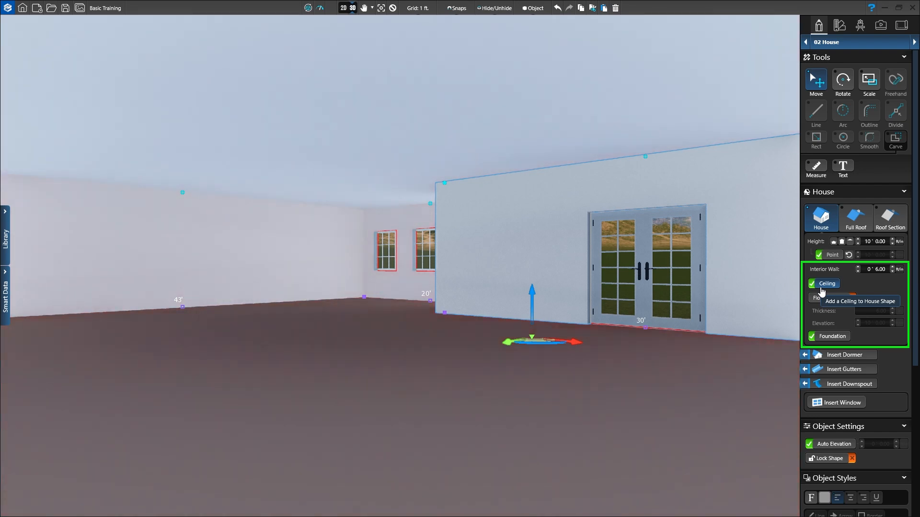
{"action": "left_click", "coordinate": [821, 291]}
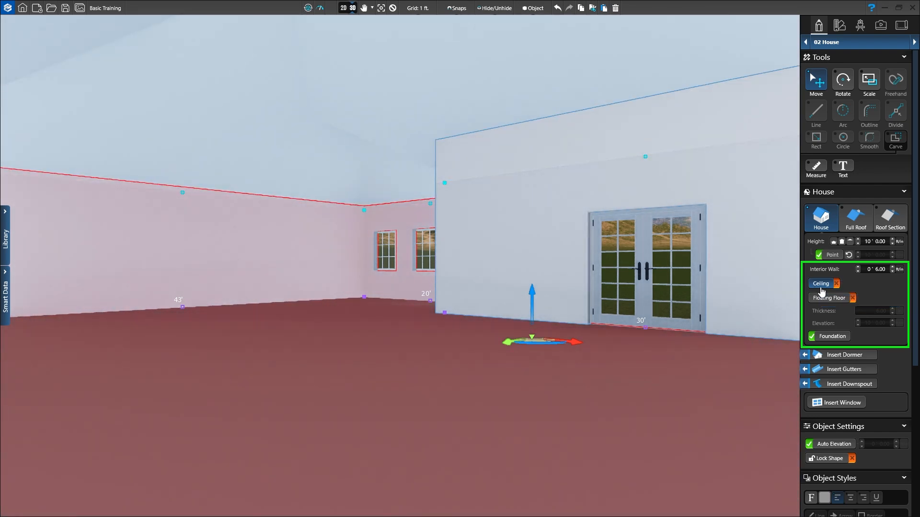
{"action": "left_click", "coordinate": [821, 288]}
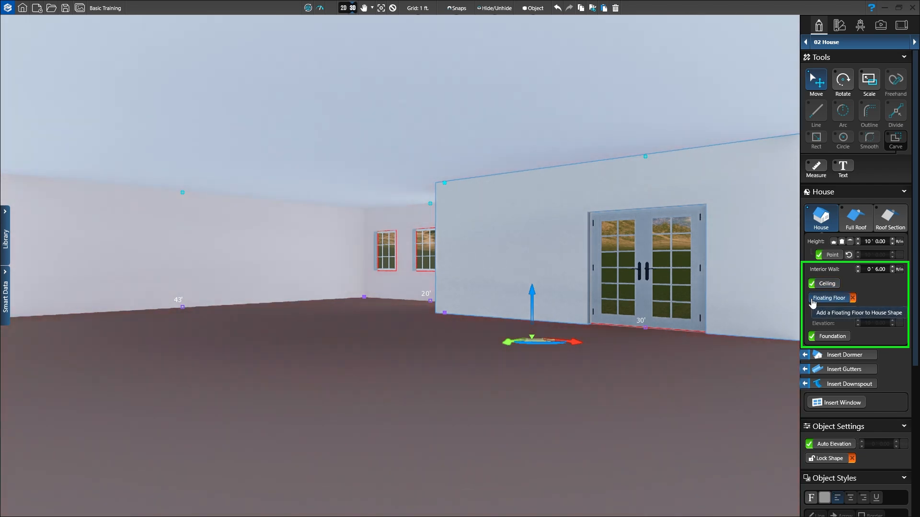
Step: Turn the house's floating floor on and back off, and its foundation off and back on
{"action": "left_click", "coordinate": [812, 302]}
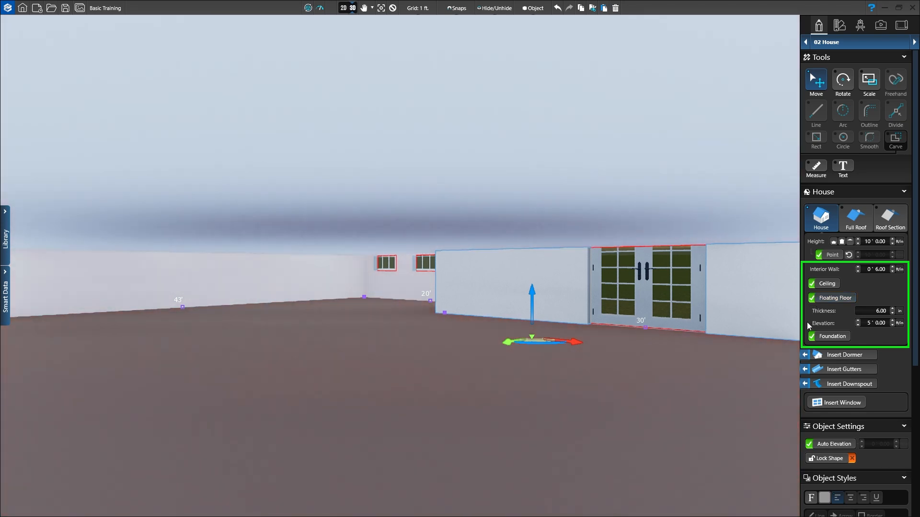
{"action": "left_click", "coordinate": [830, 303]}
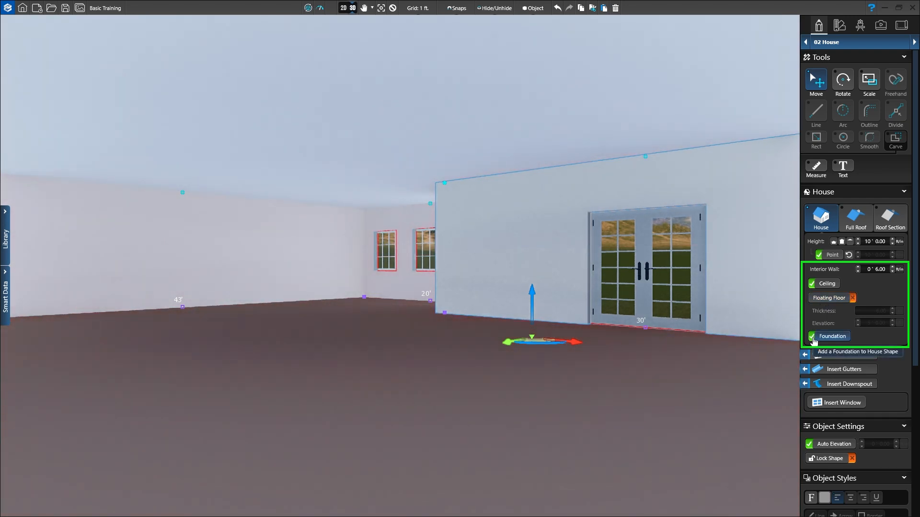
{"action": "left_click", "coordinate": [812, 337]}
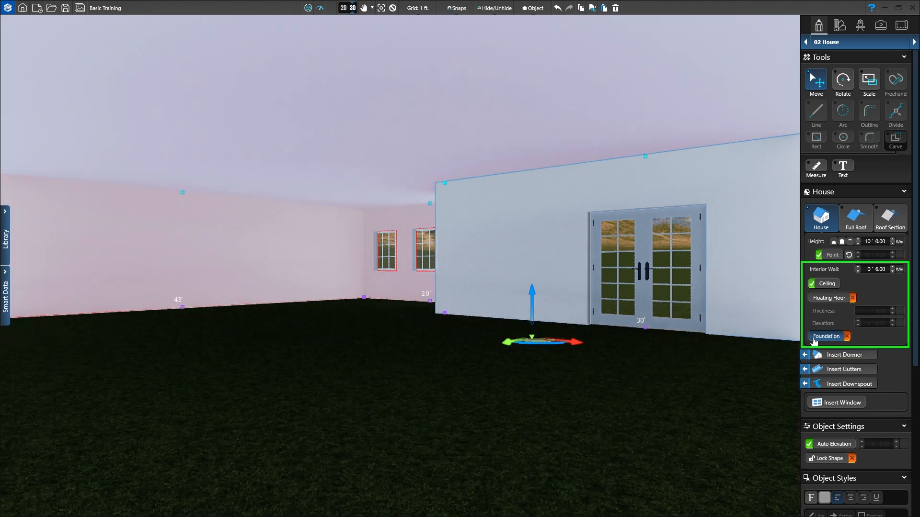
{"action": "left_click", "coordinate": [813, 336]}
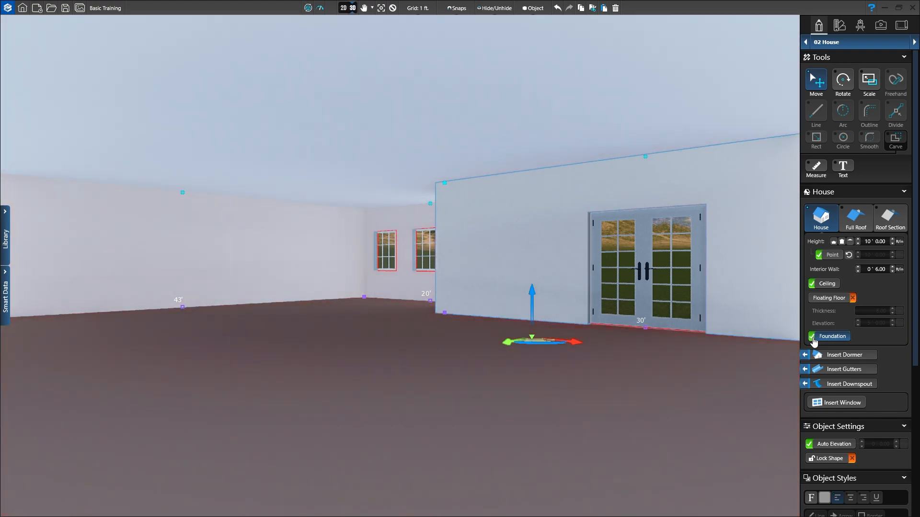